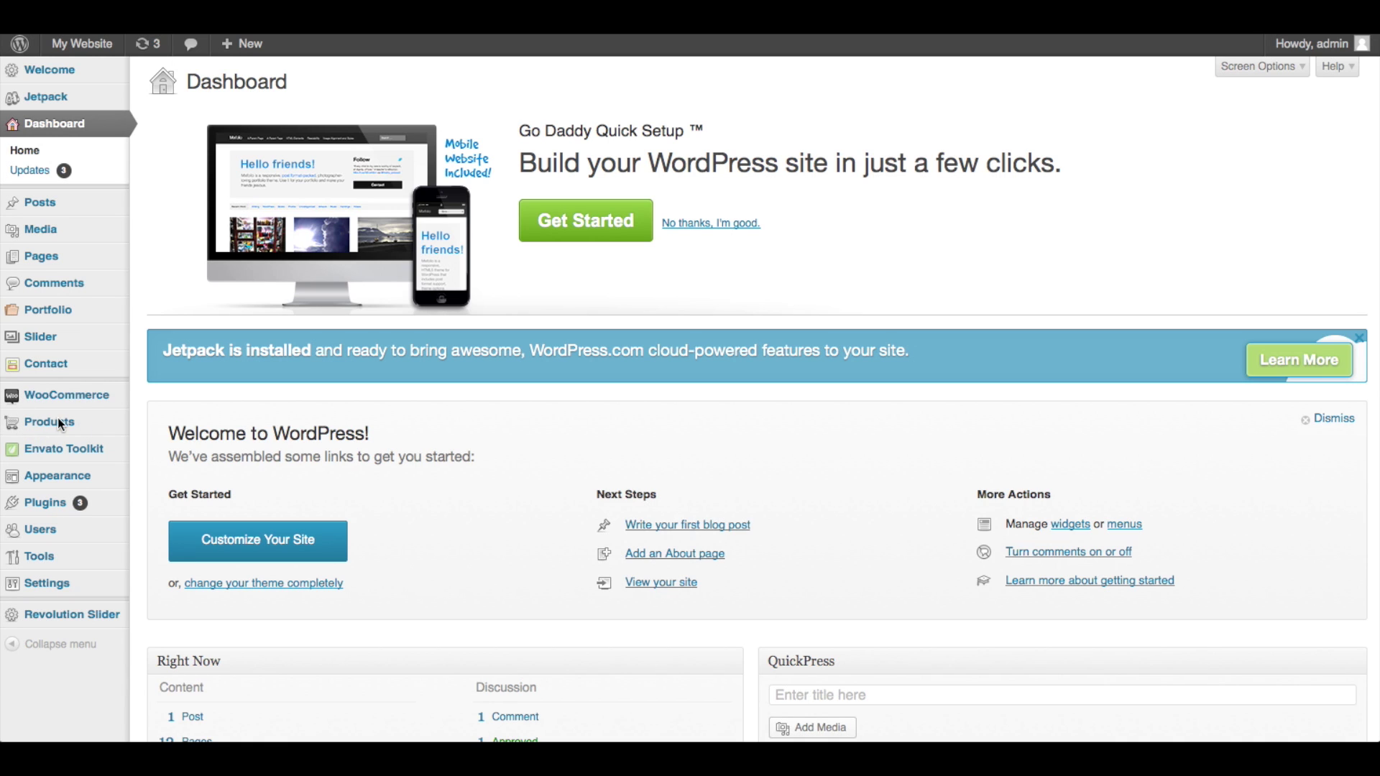
Reveal the Products submenu in the admin sidebar, including Attributes
mouse_move(61, 424)
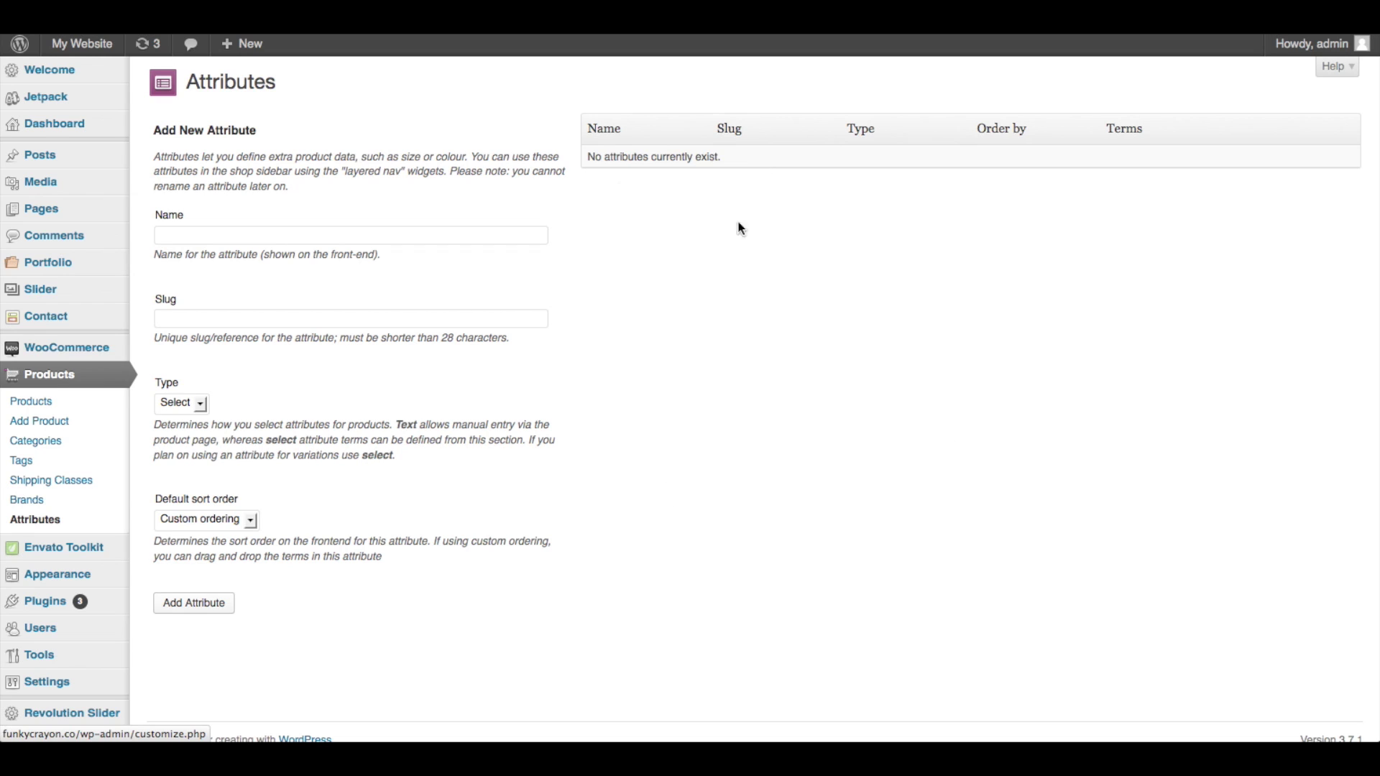
Enter 'Color' as the new attribute's name in the Add New Attribute form
left_click(419, 228)
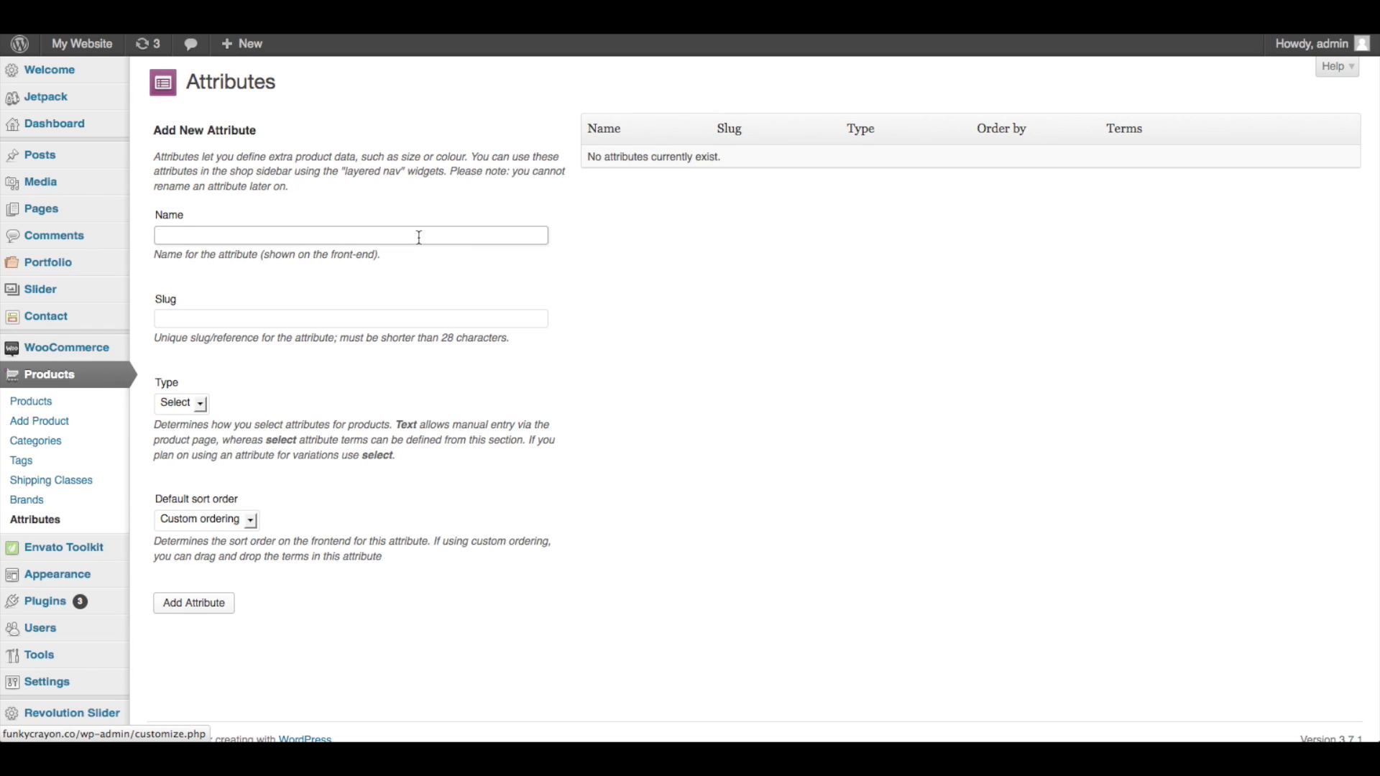
type("Color")
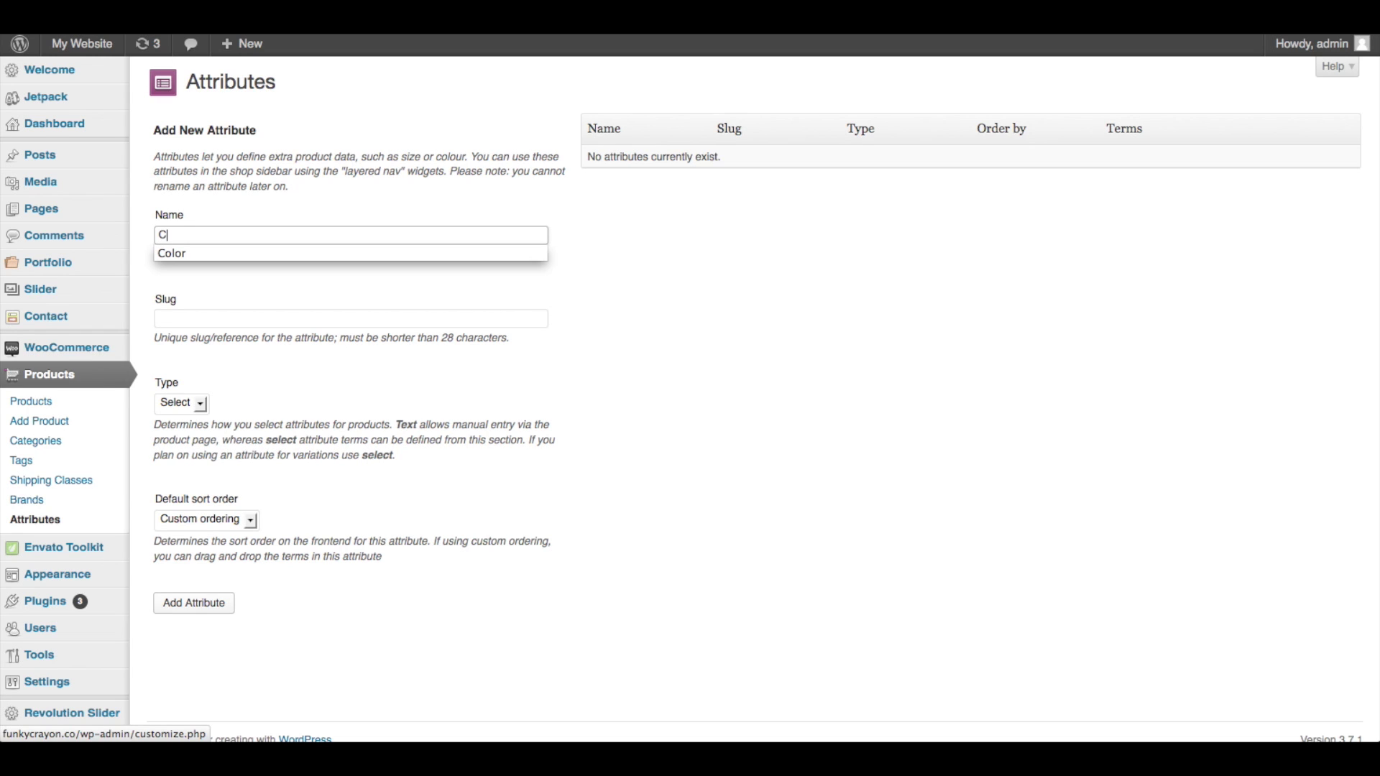
left_click(422, 254)
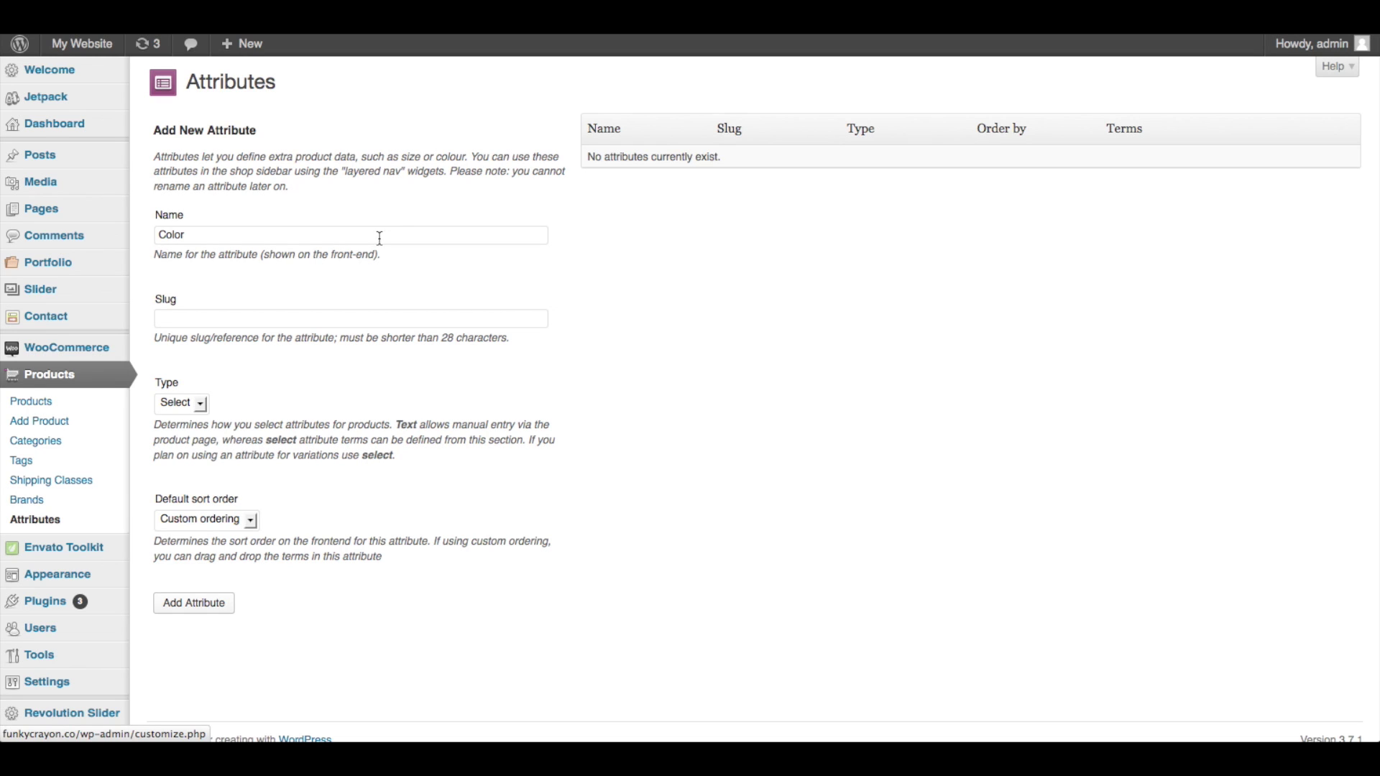
left_click(378, 321)
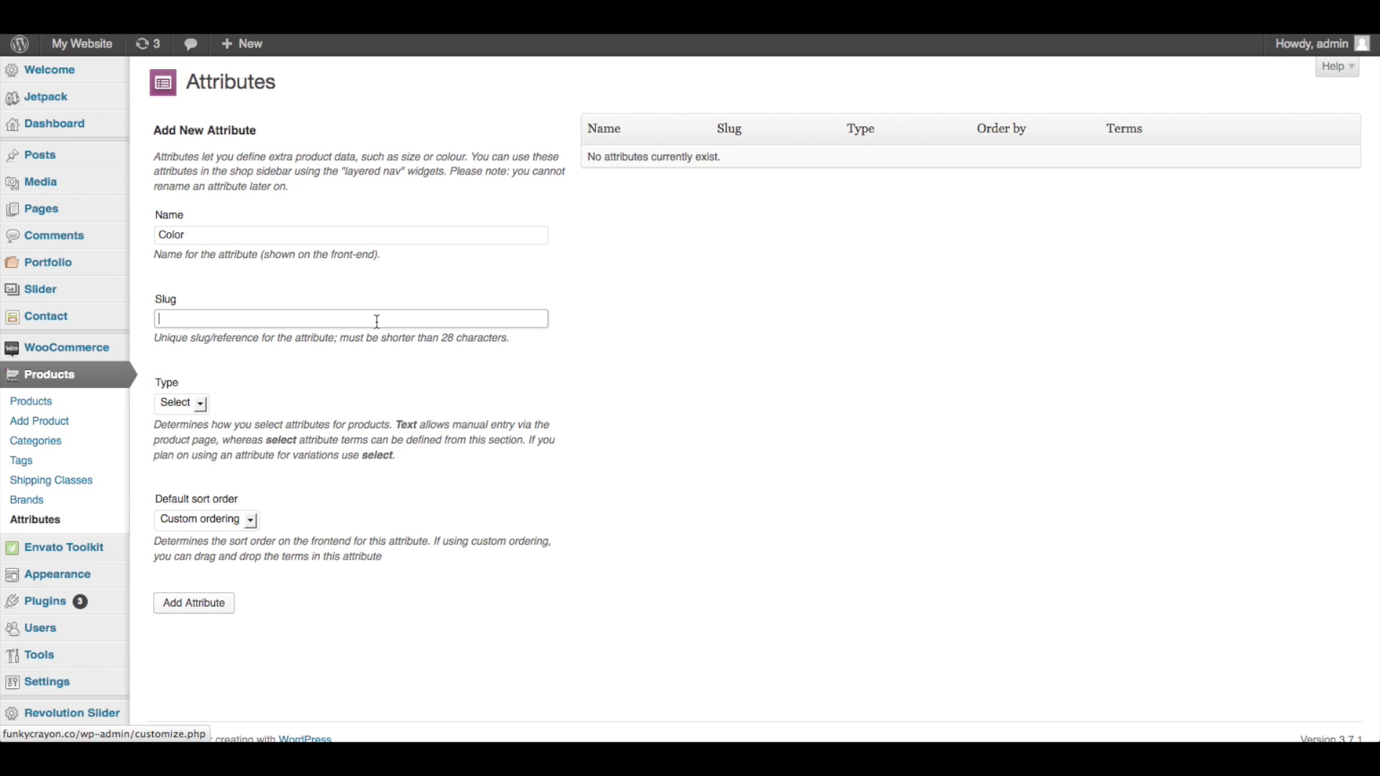
Give Color the slug 'color', keep type Select, and create the attribute
type("color")
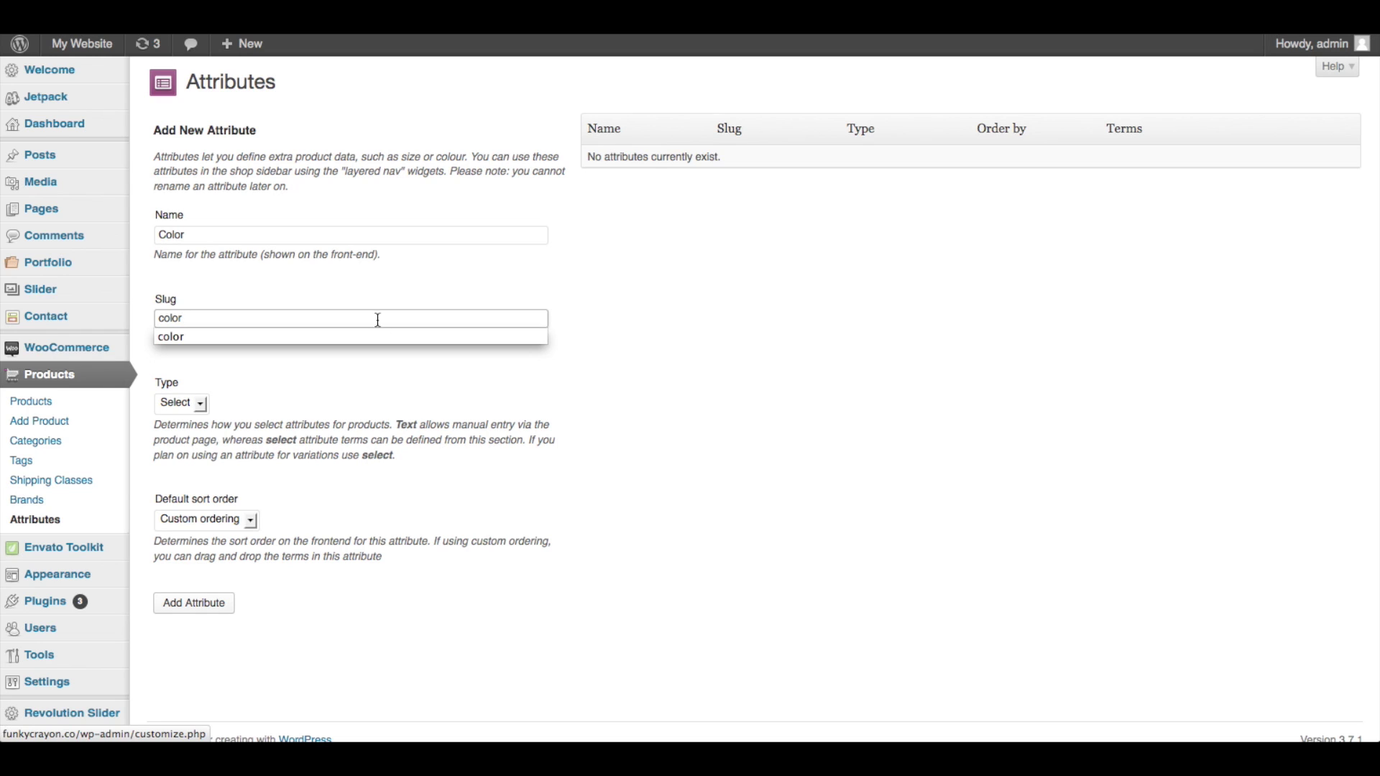
left_click(393, 369)
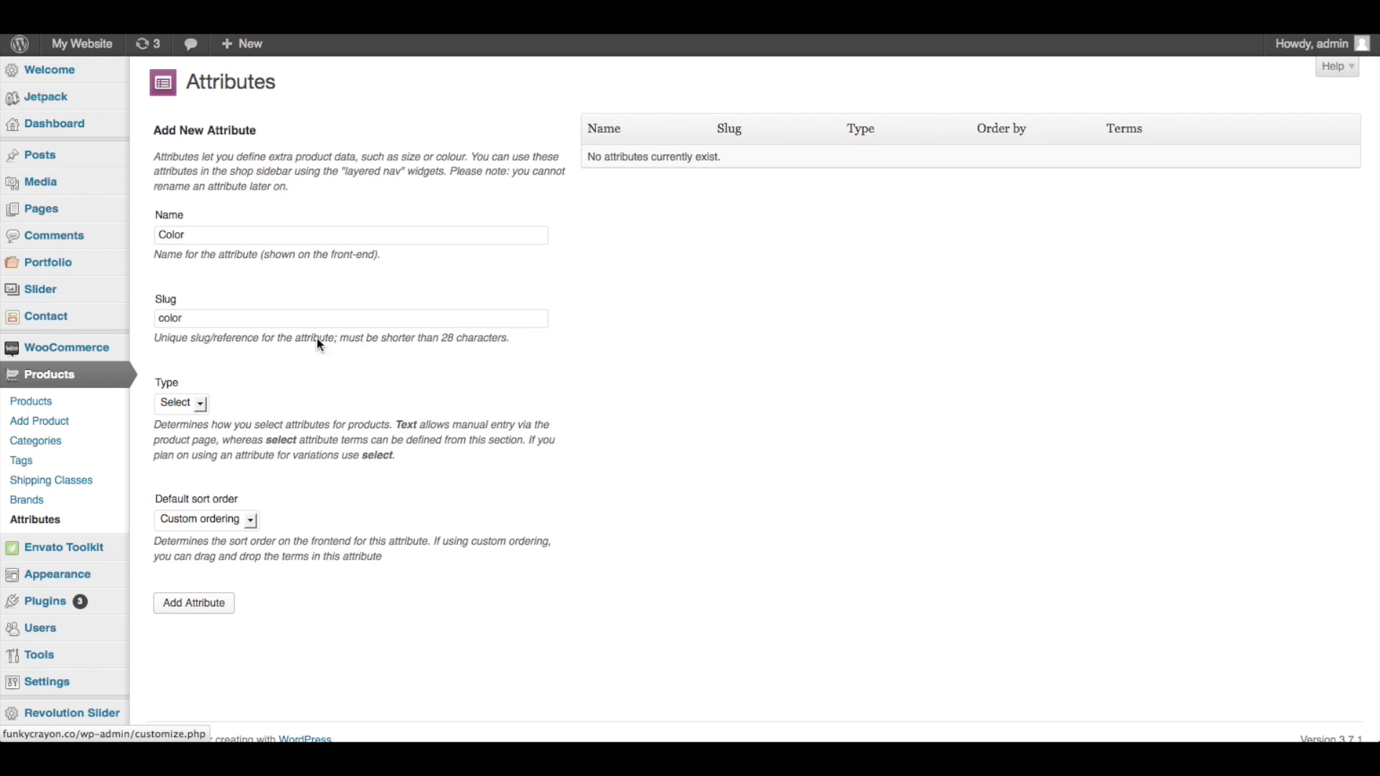
left_click(198, 403)
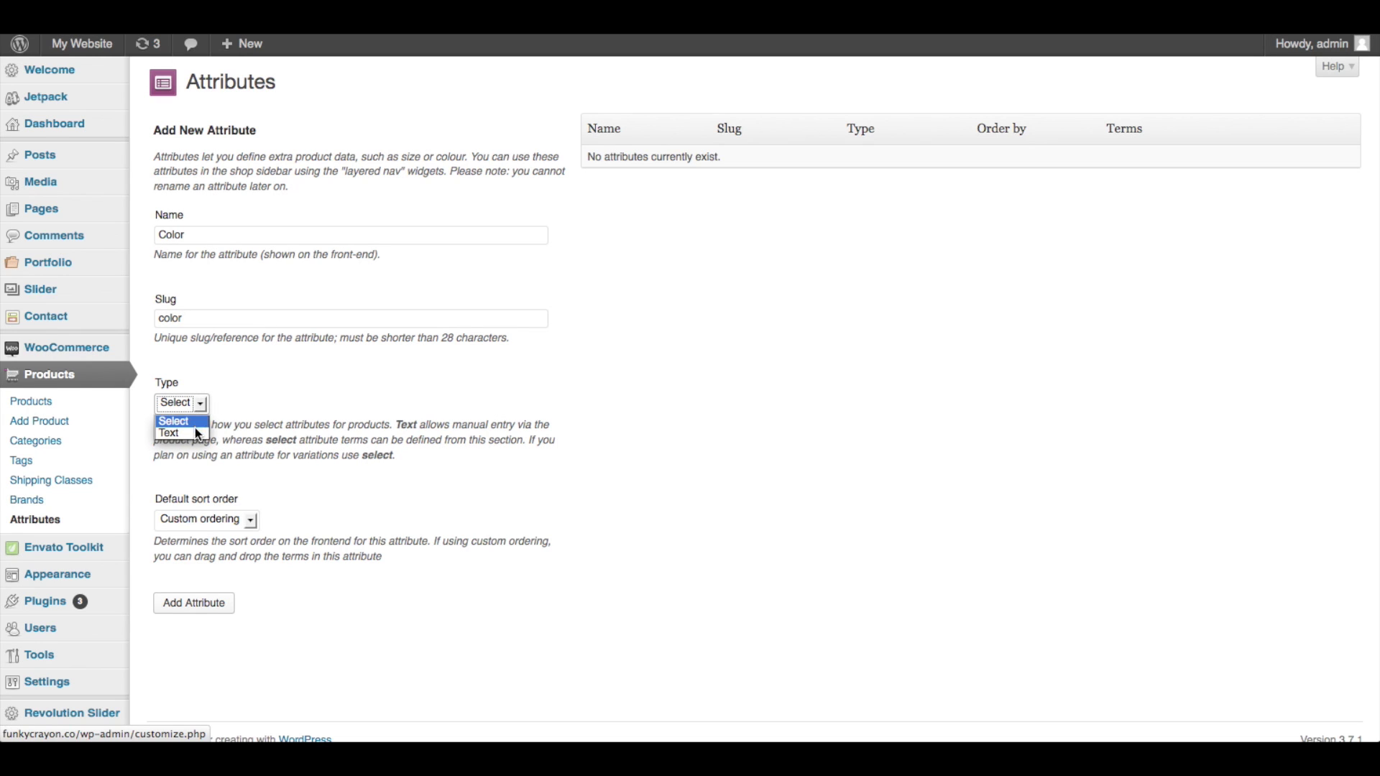
left_click(202, 419)
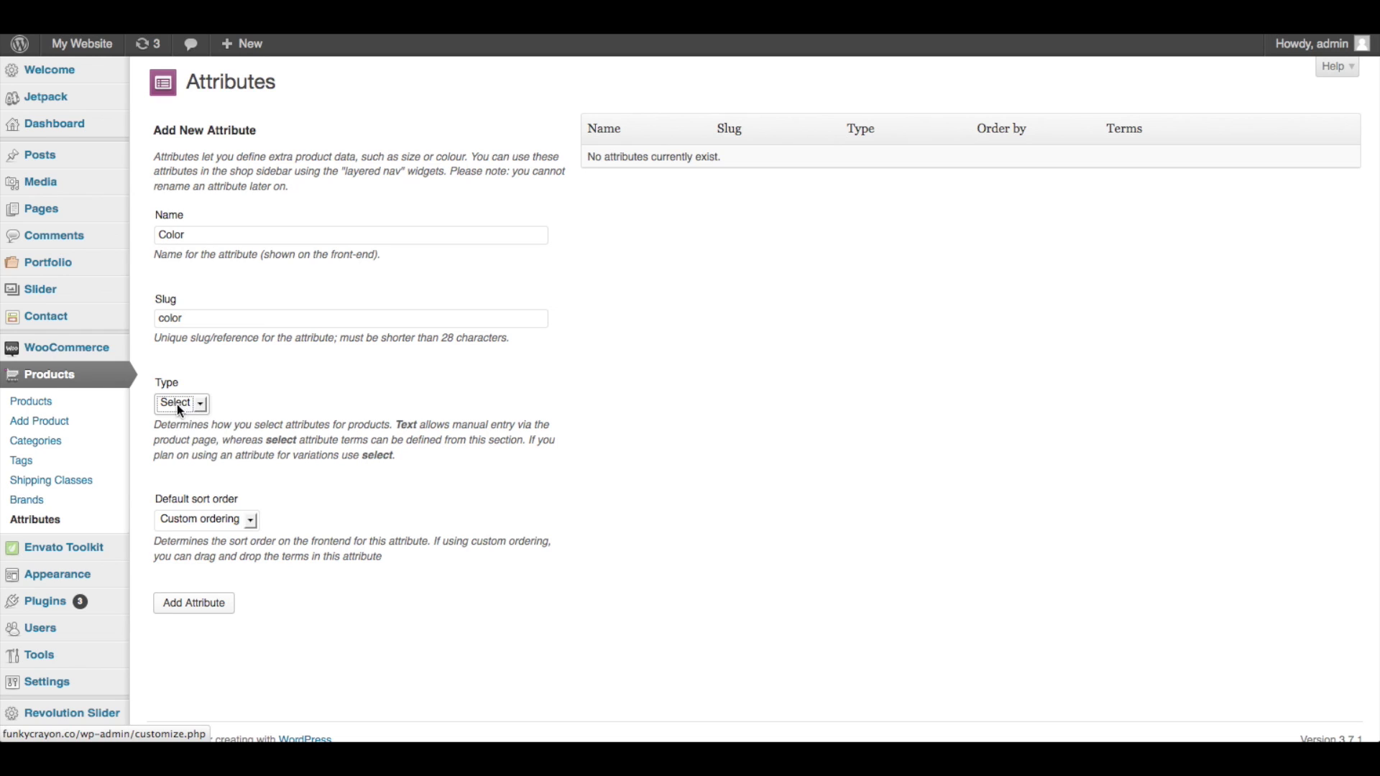
left_click(202, 405)
left_click(211, 609)
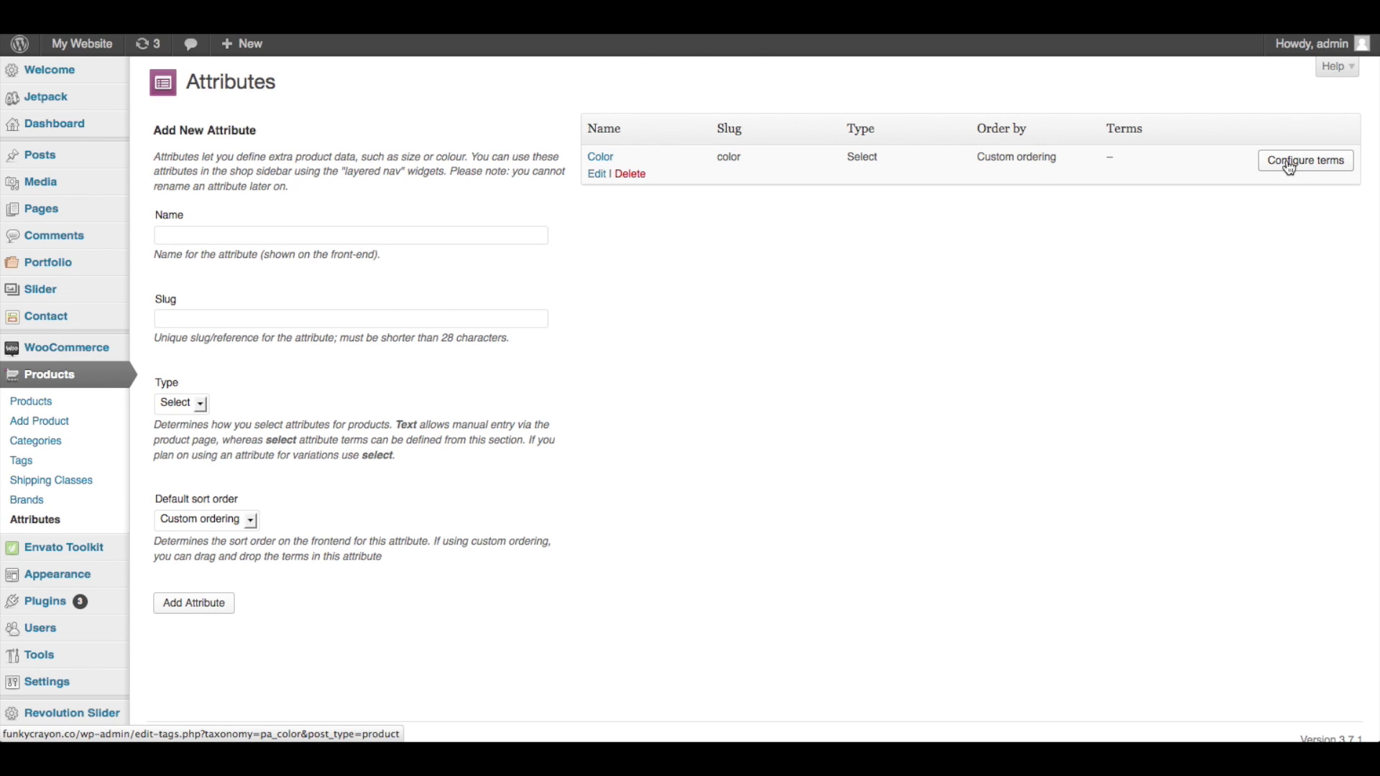
Create a second attribute named 'Style' with slug 'style', then open Color's terms
left_click(427, 235)
type("Styl")
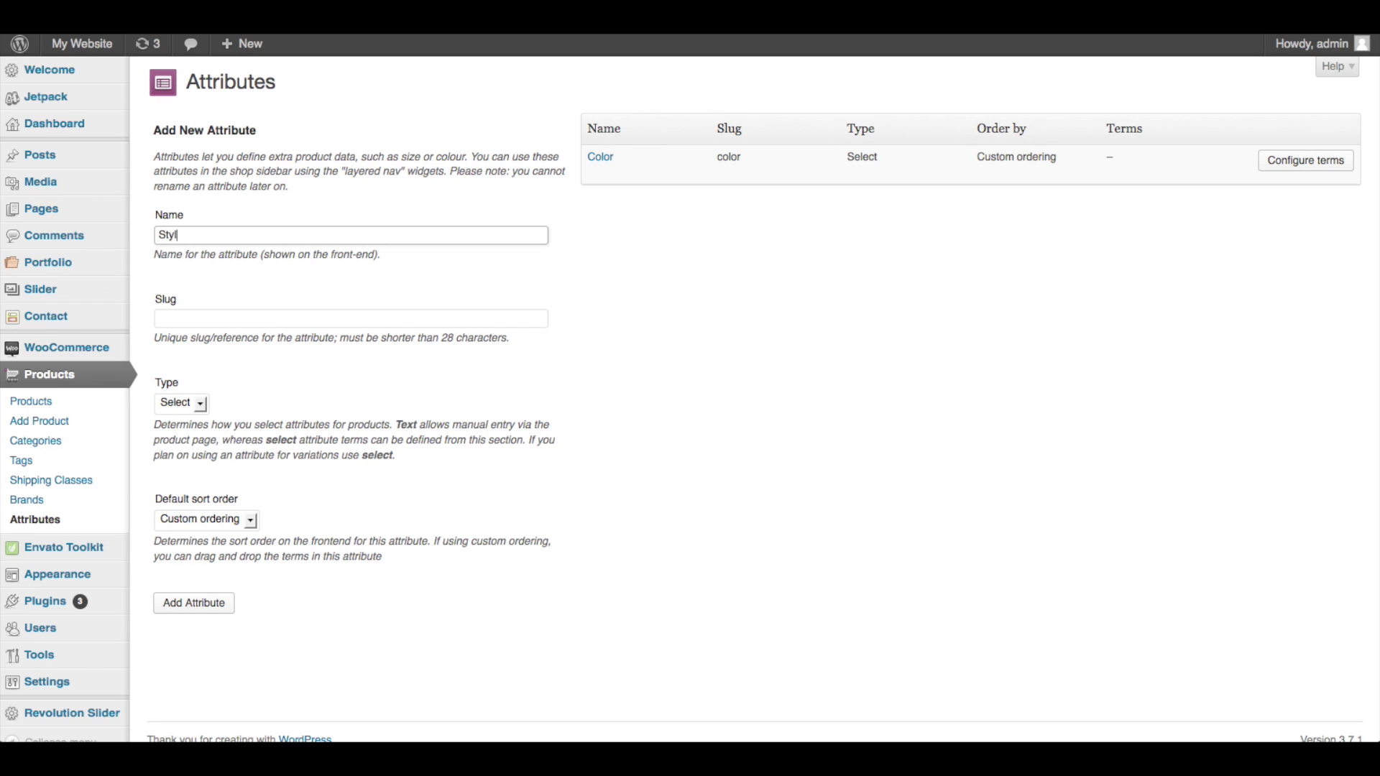
type("e")
left_click(414, 318)
type("s")
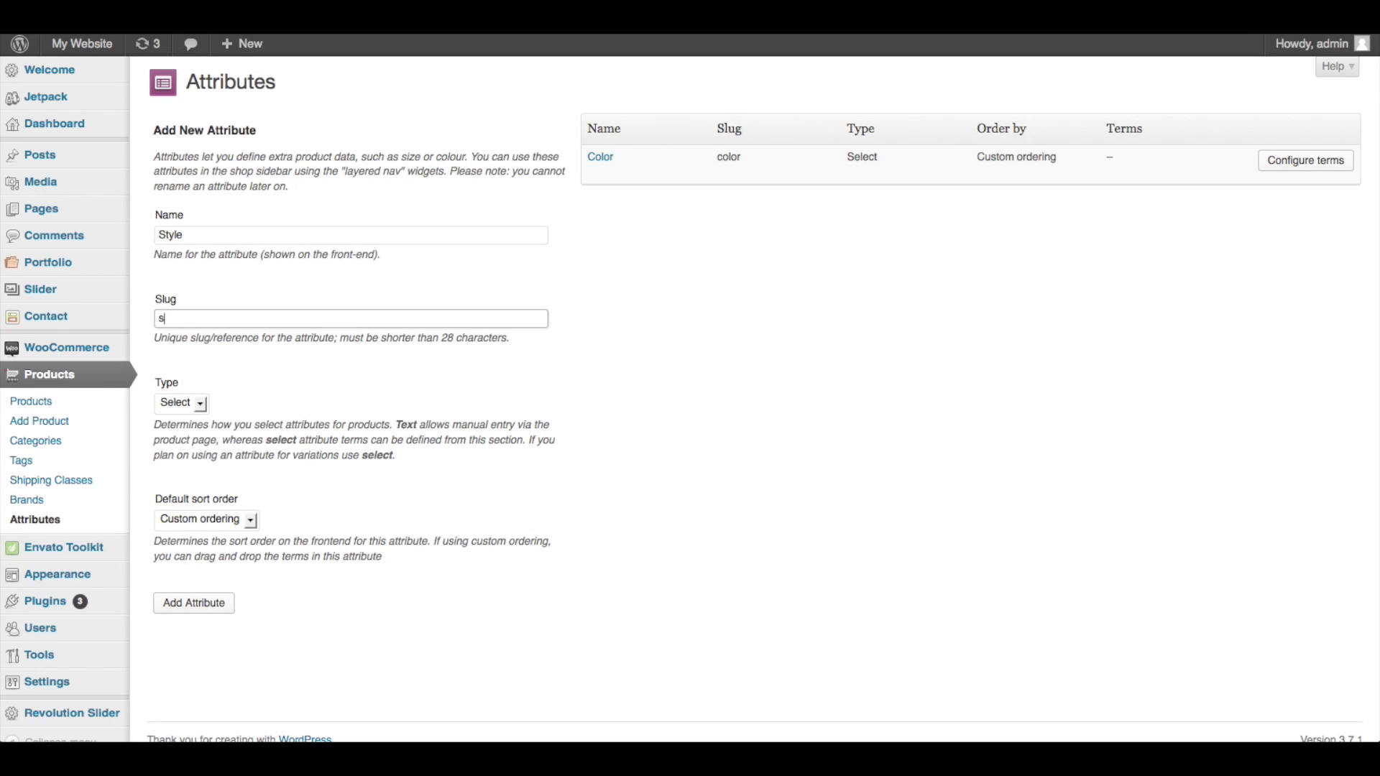
type("tyle")
left_click(207, 600)
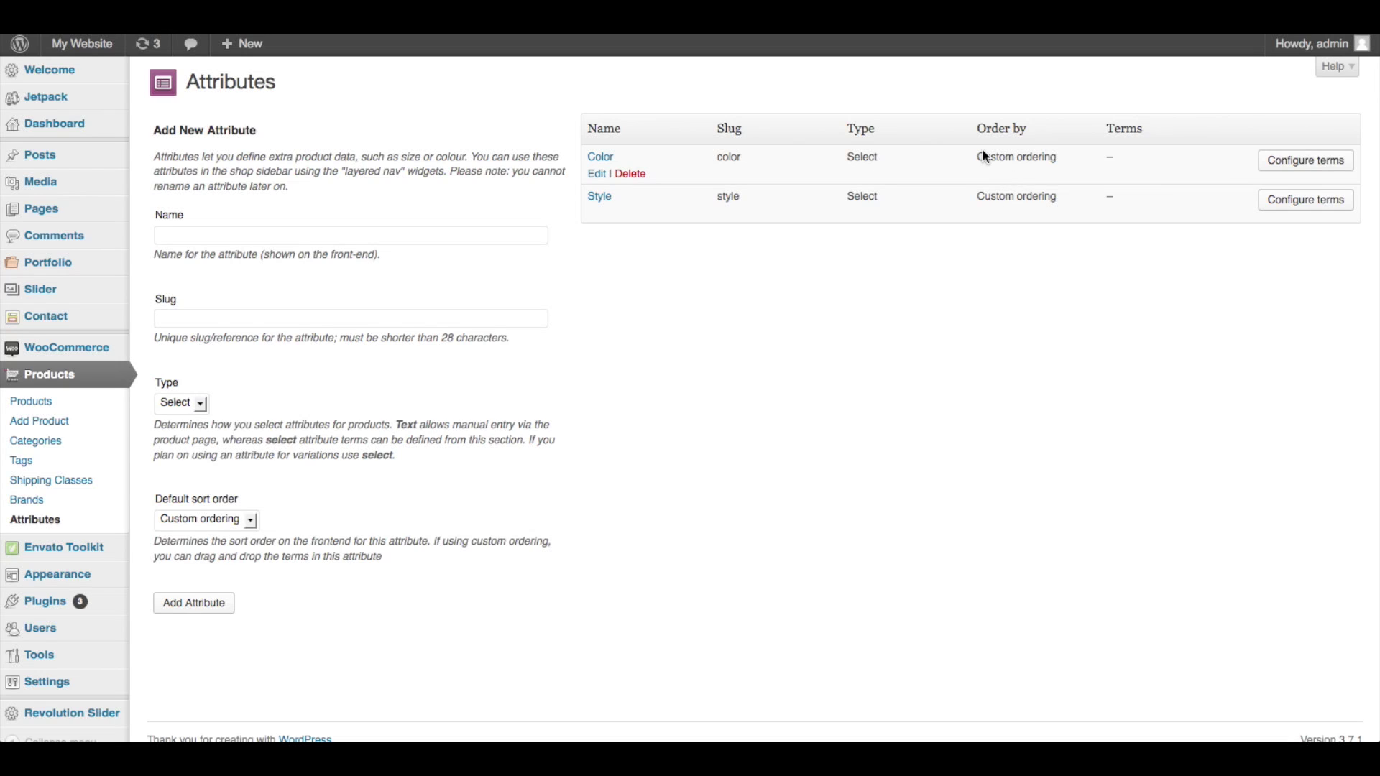
left_click(1290, 164)
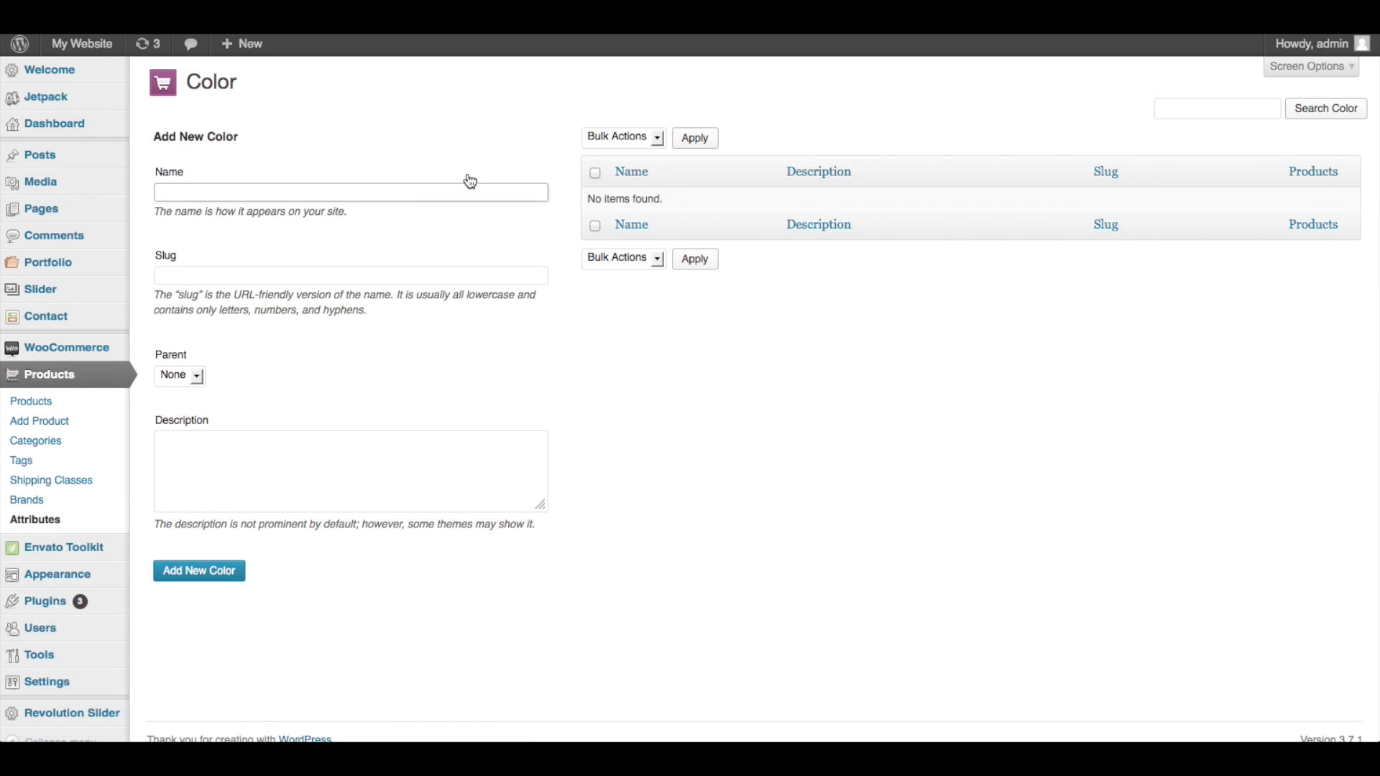
Create the Color term 'Black' with slug 'black', leaving Parent at None
type("Bla")
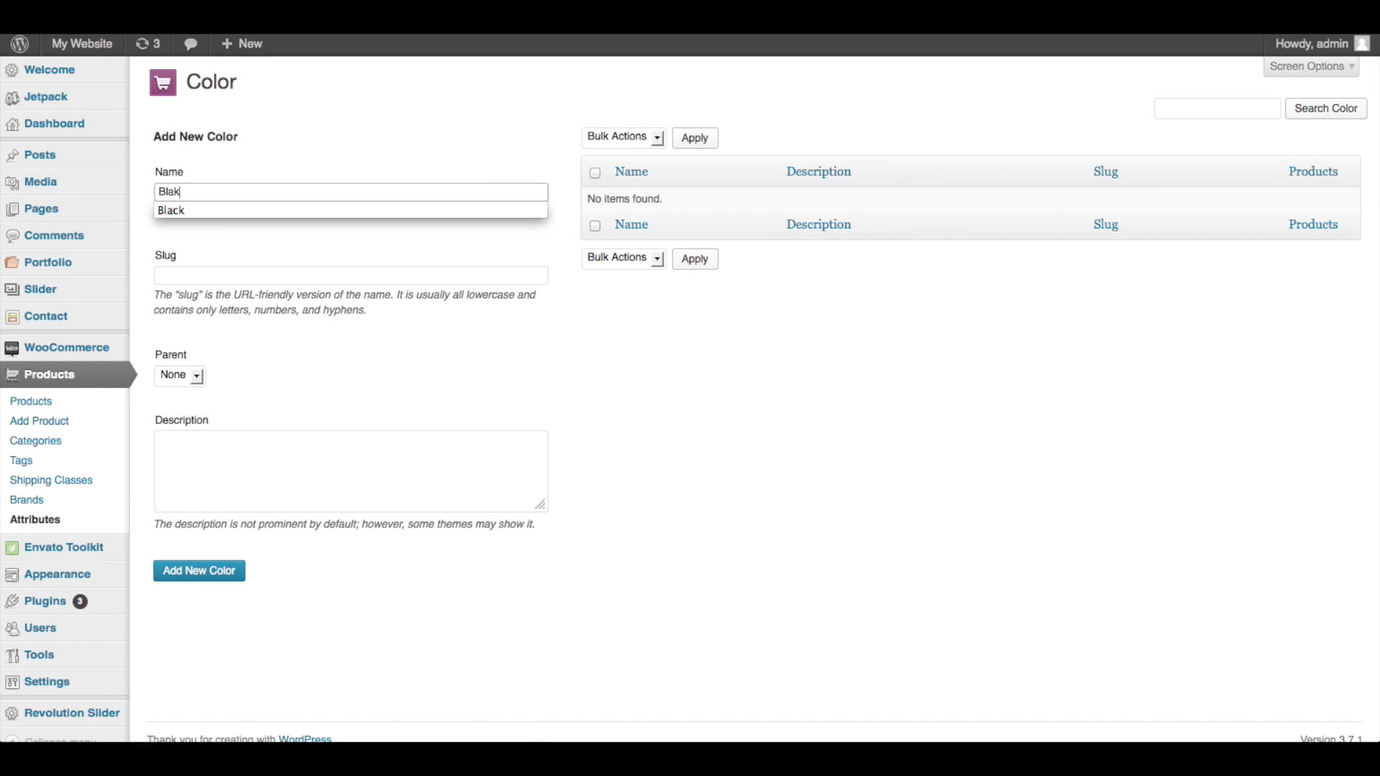
type("ck")
key("Down")
key("Return")
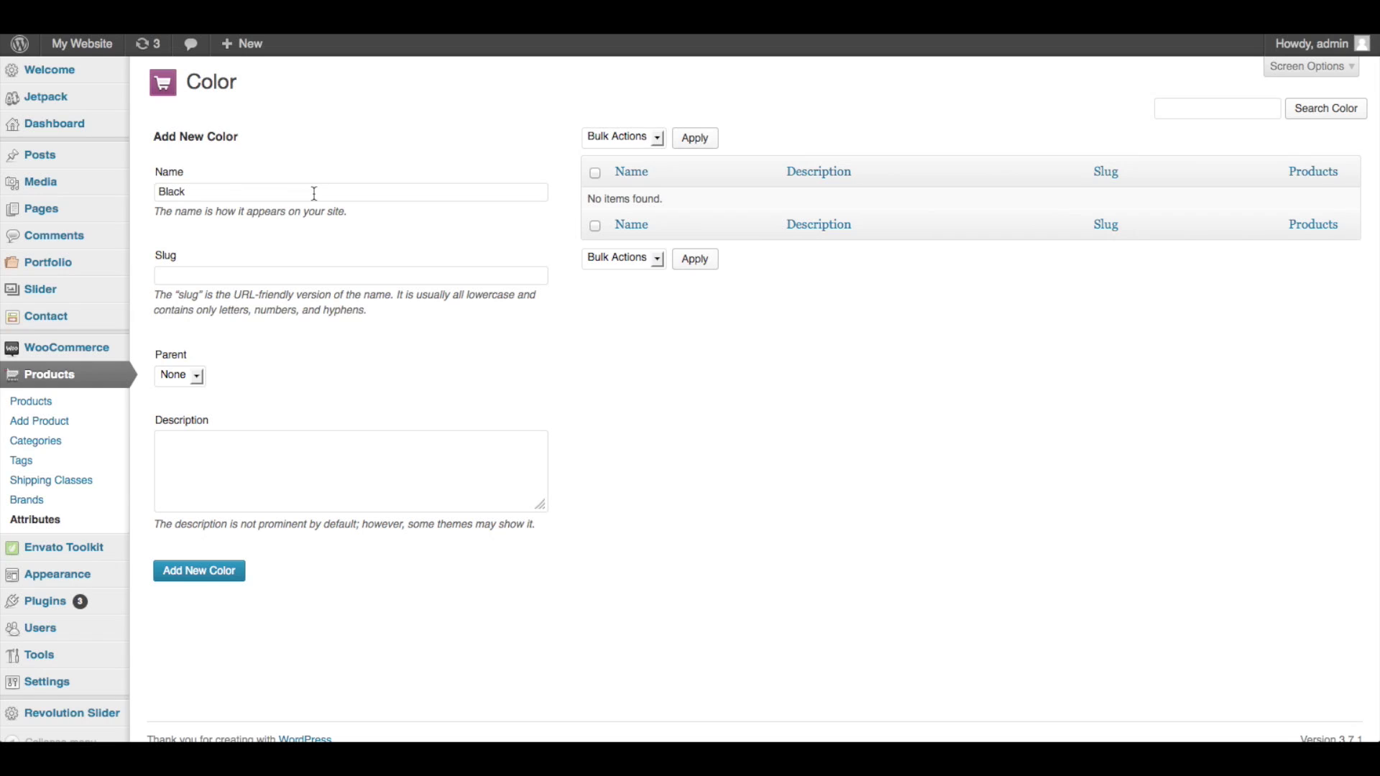
left_click(311, 276)
type("black")
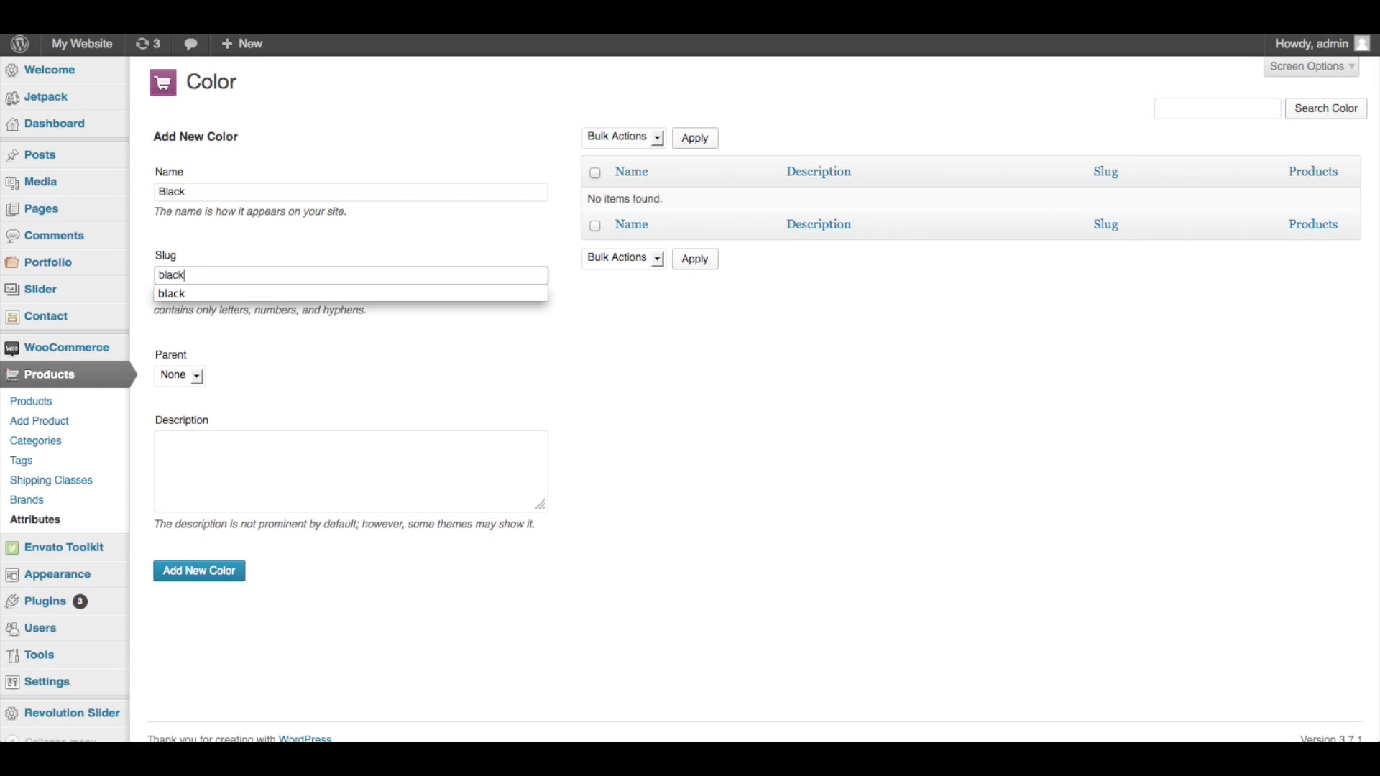
key("Tab")
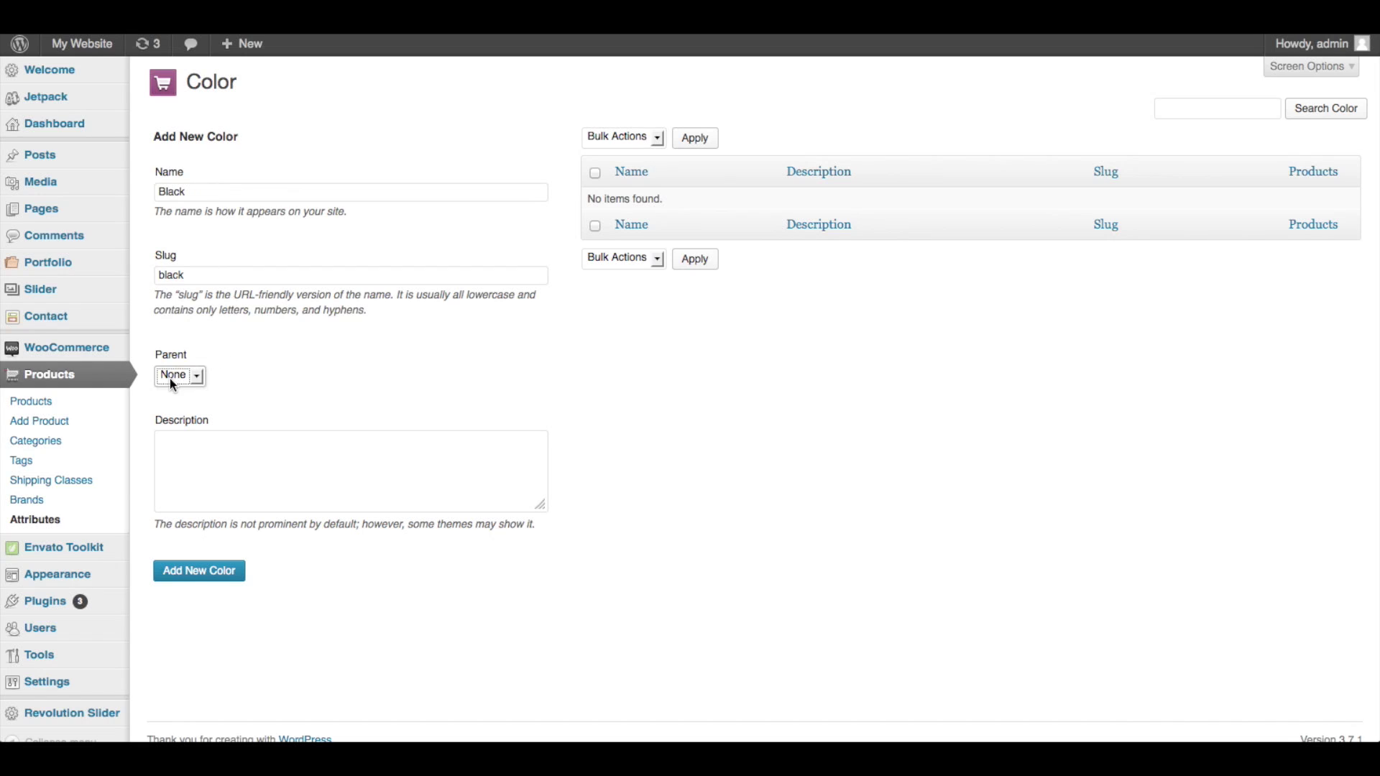
left_click(231, 474)
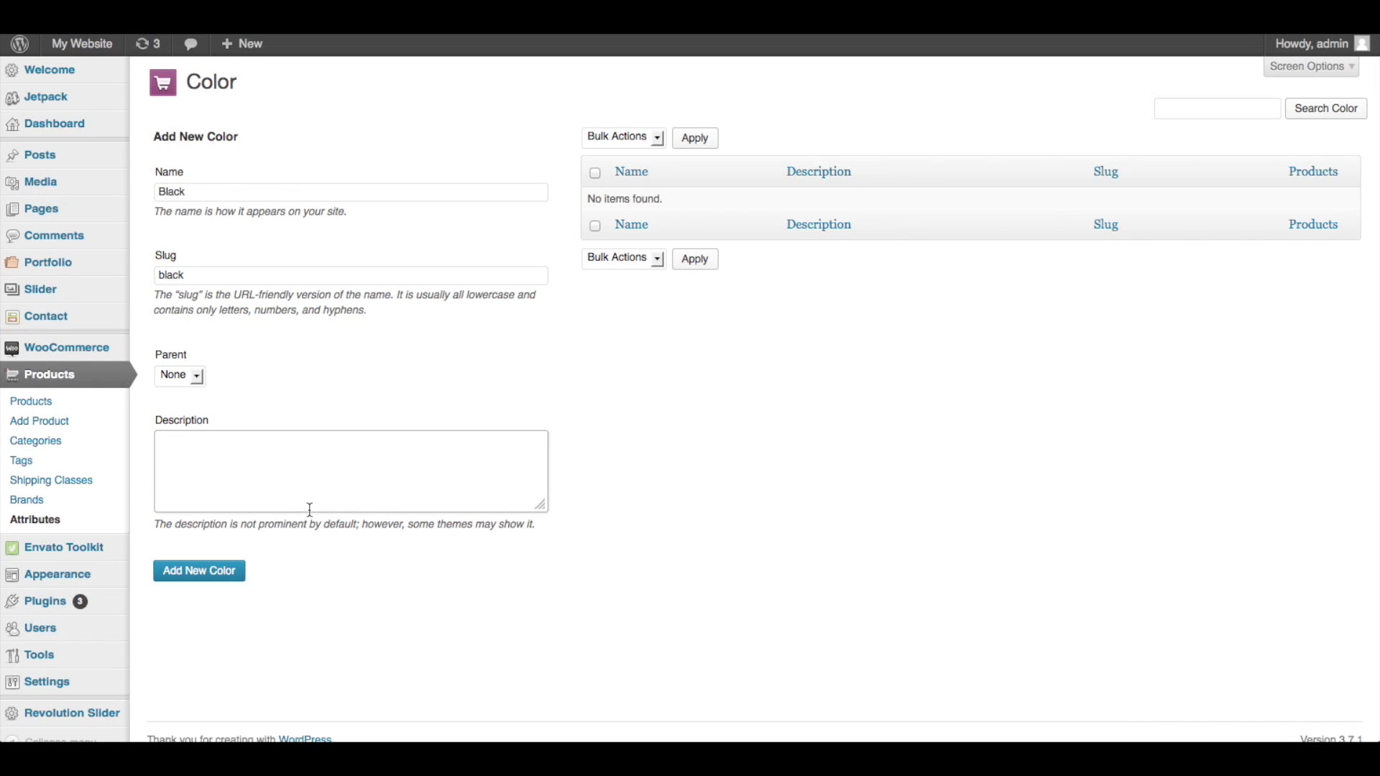
left_click(230, 571)
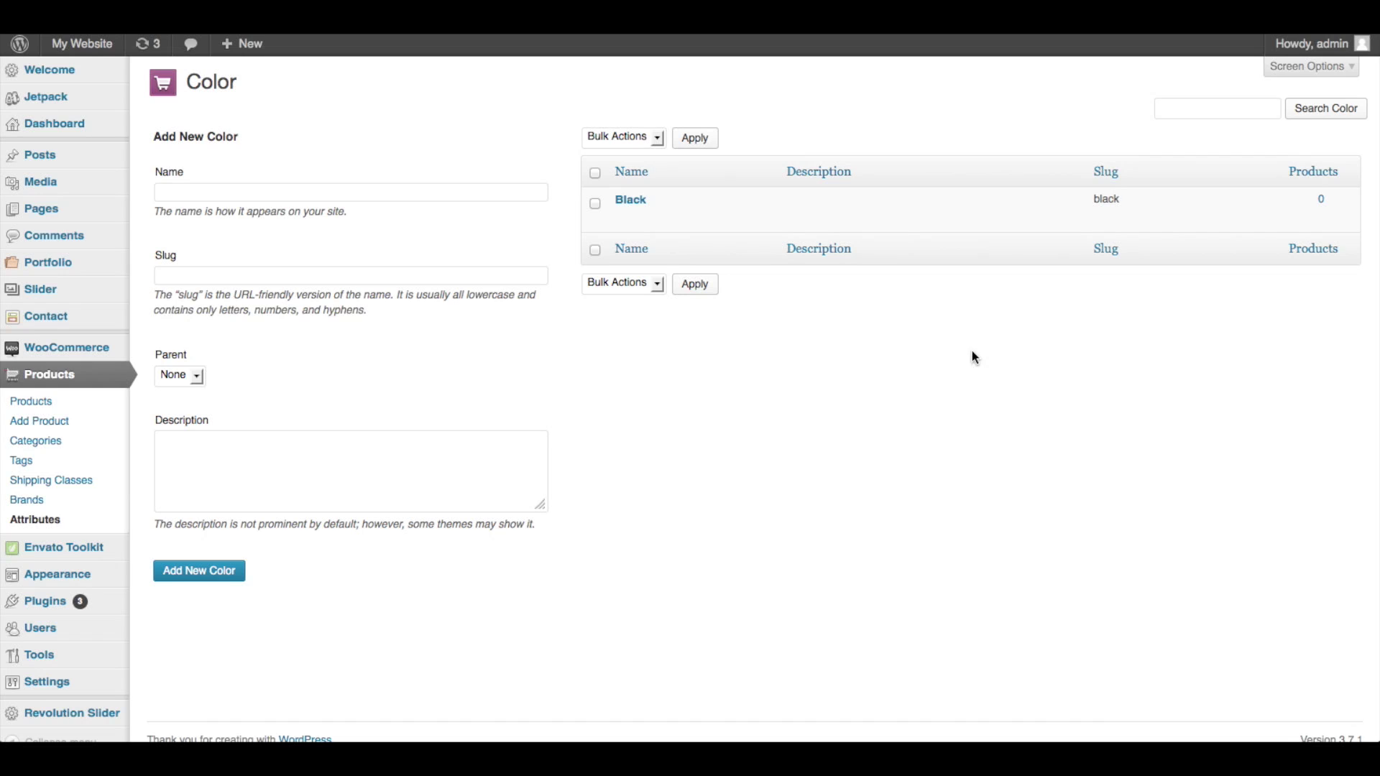
left_click(501, 193)
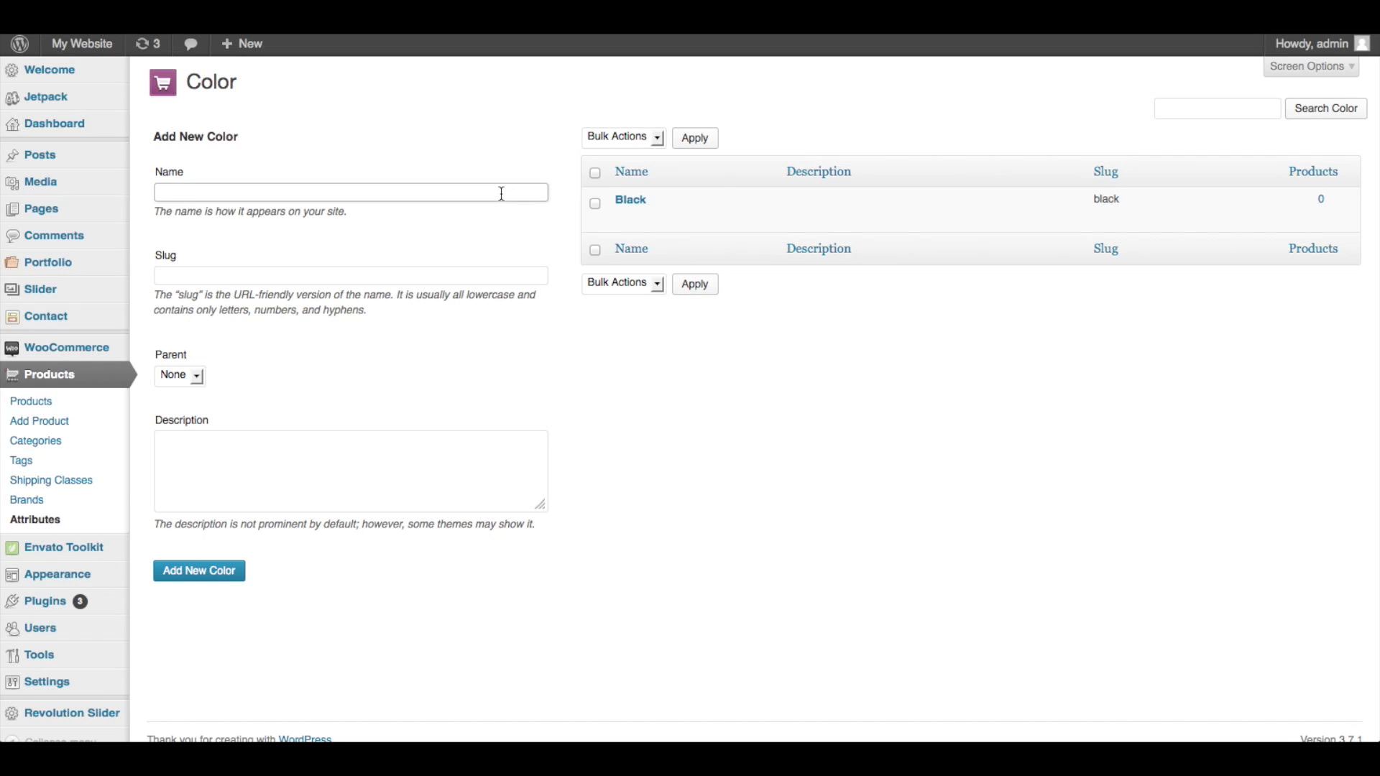
Add the Color term 'Brown' with slug 'brown', then return to Products > Attributes
type("Brown")
left_click(495, 276)
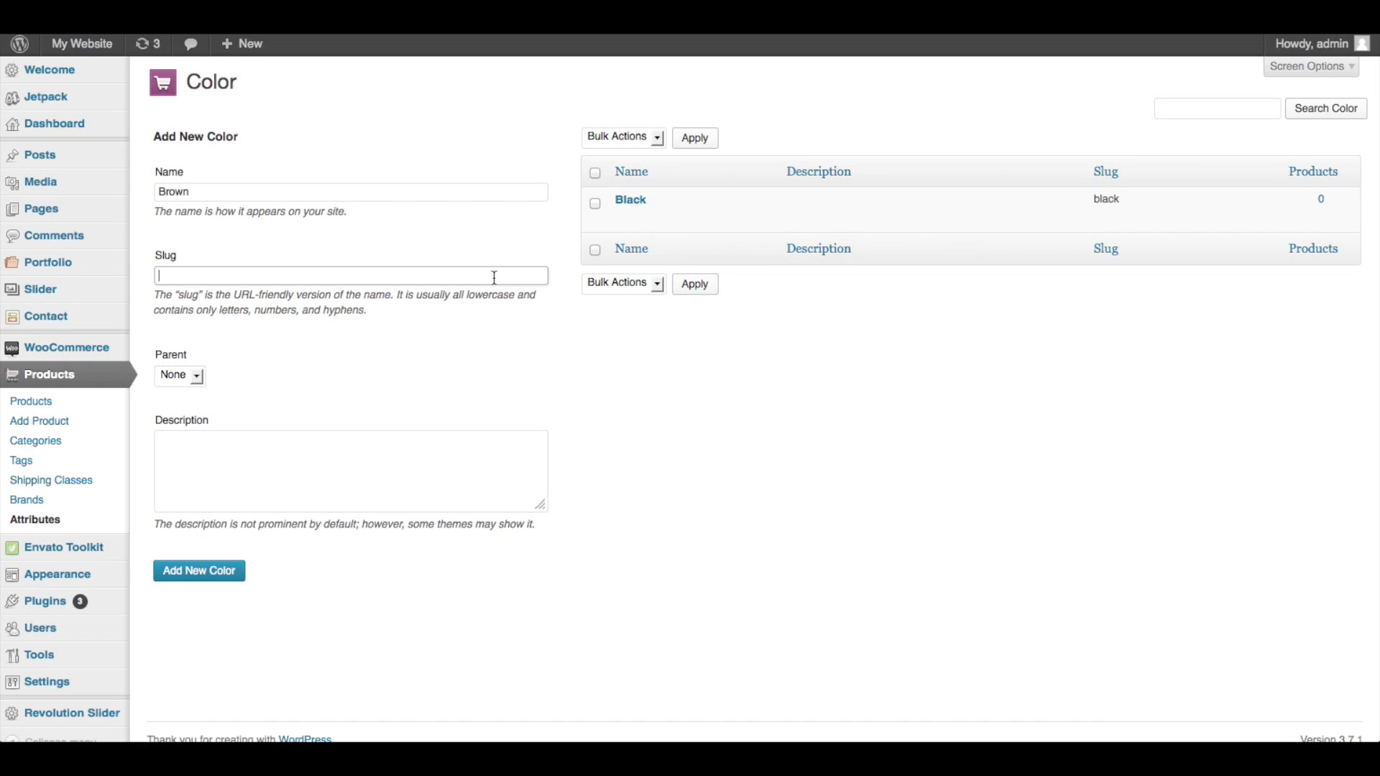
type("brown")
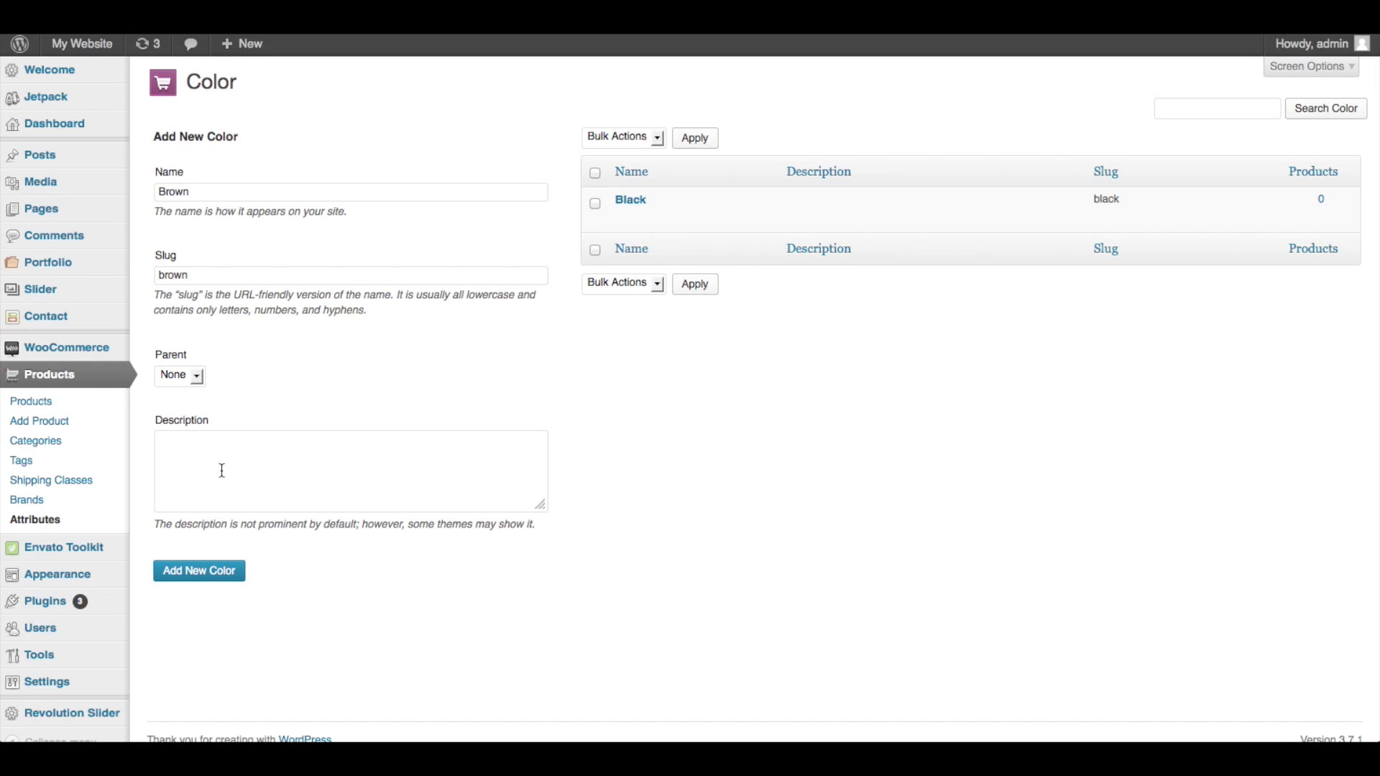
left_click(225, 575)
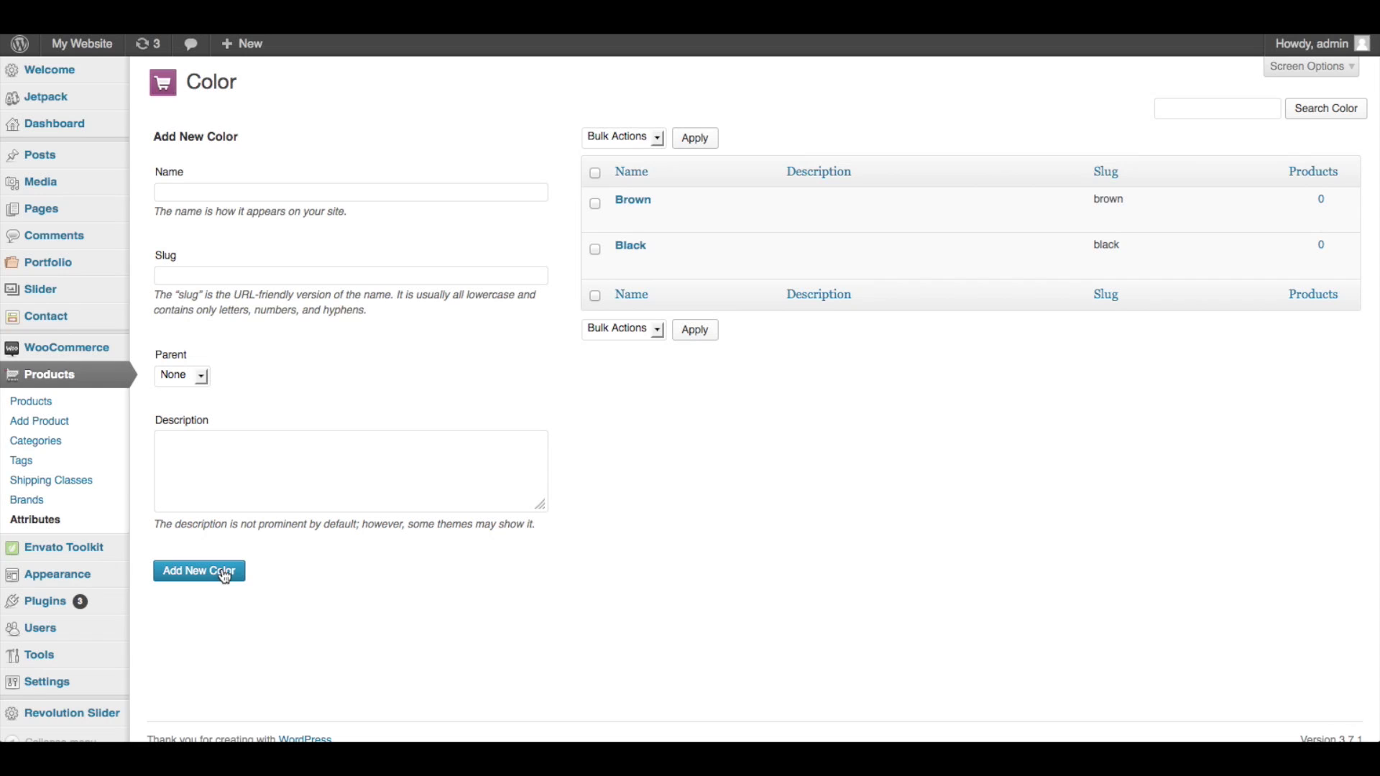
left_click(59, 522)
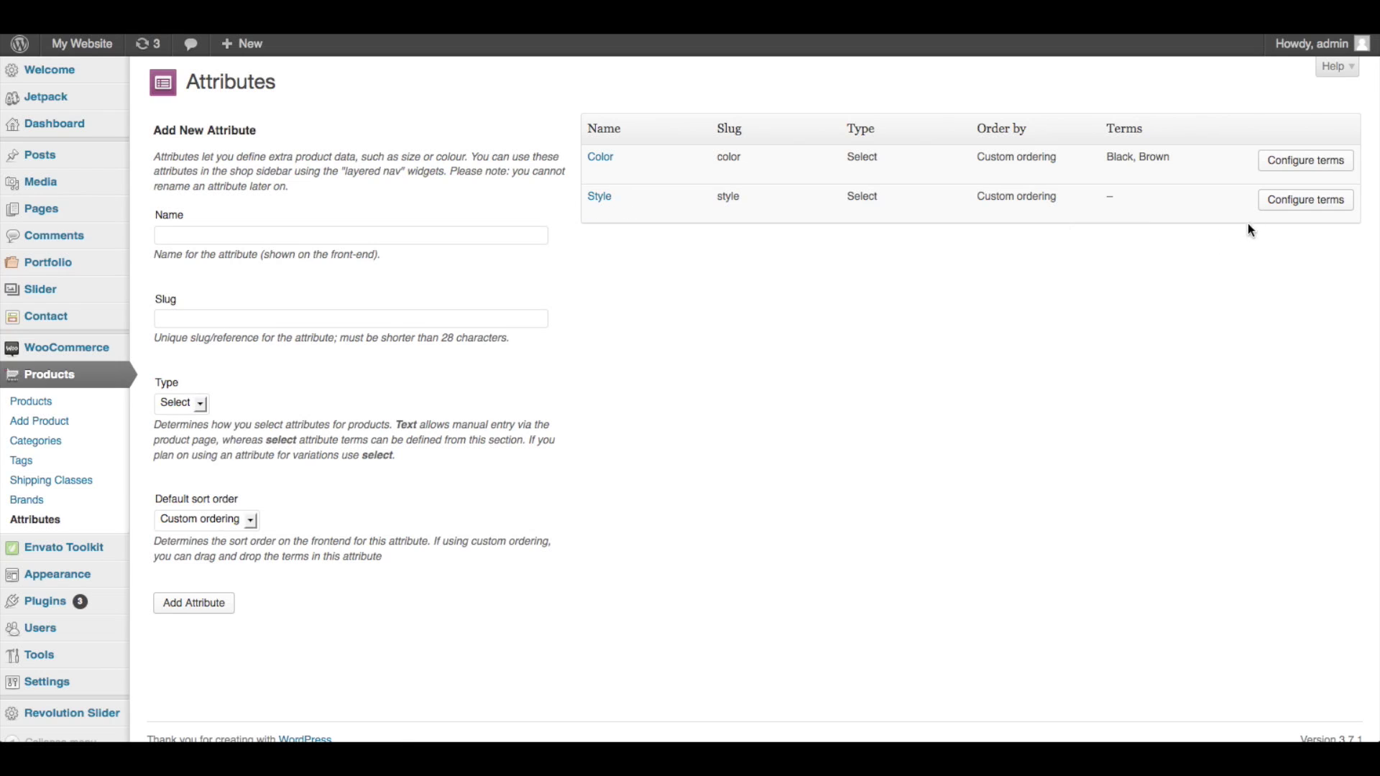
Add the term 'Curly' with slug 'curly' to the Style attribute
left_click(1280, 214)
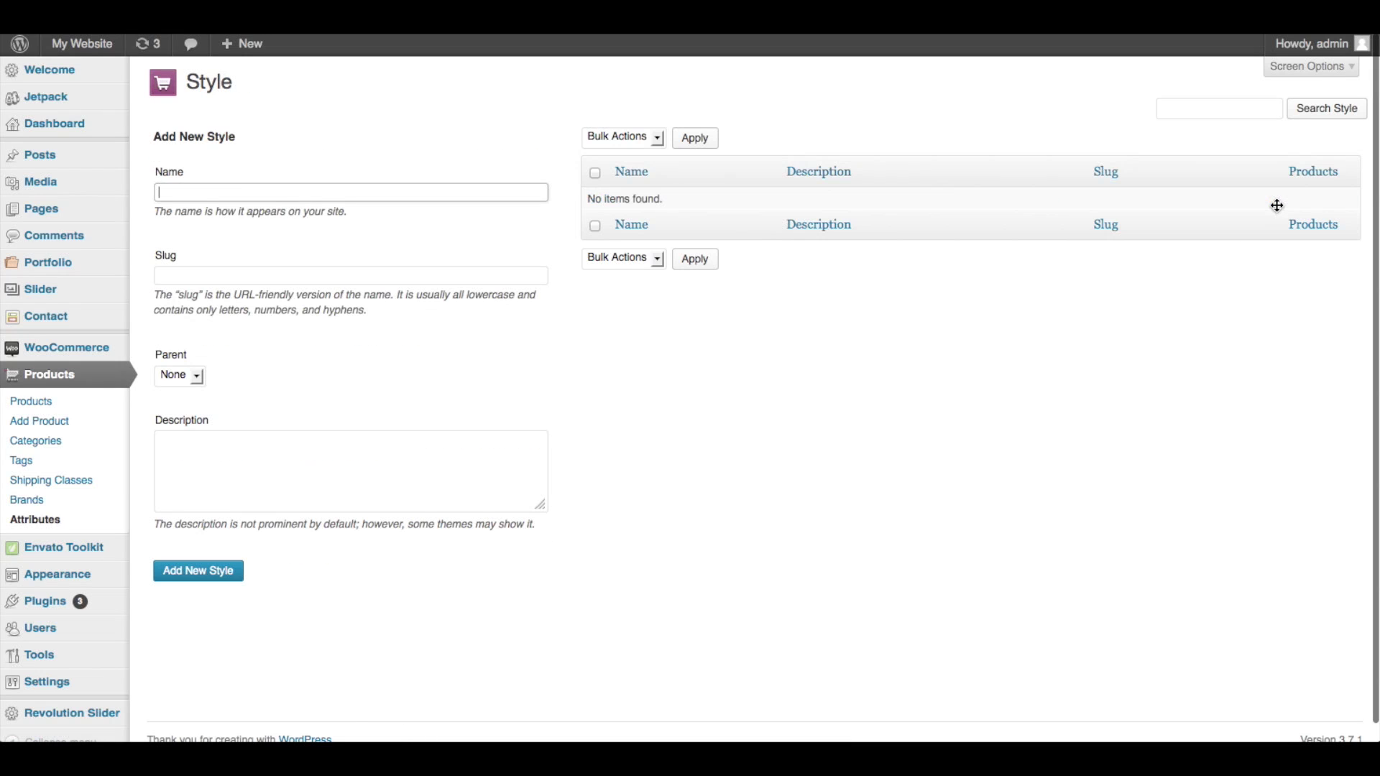
left_click(442, 190)
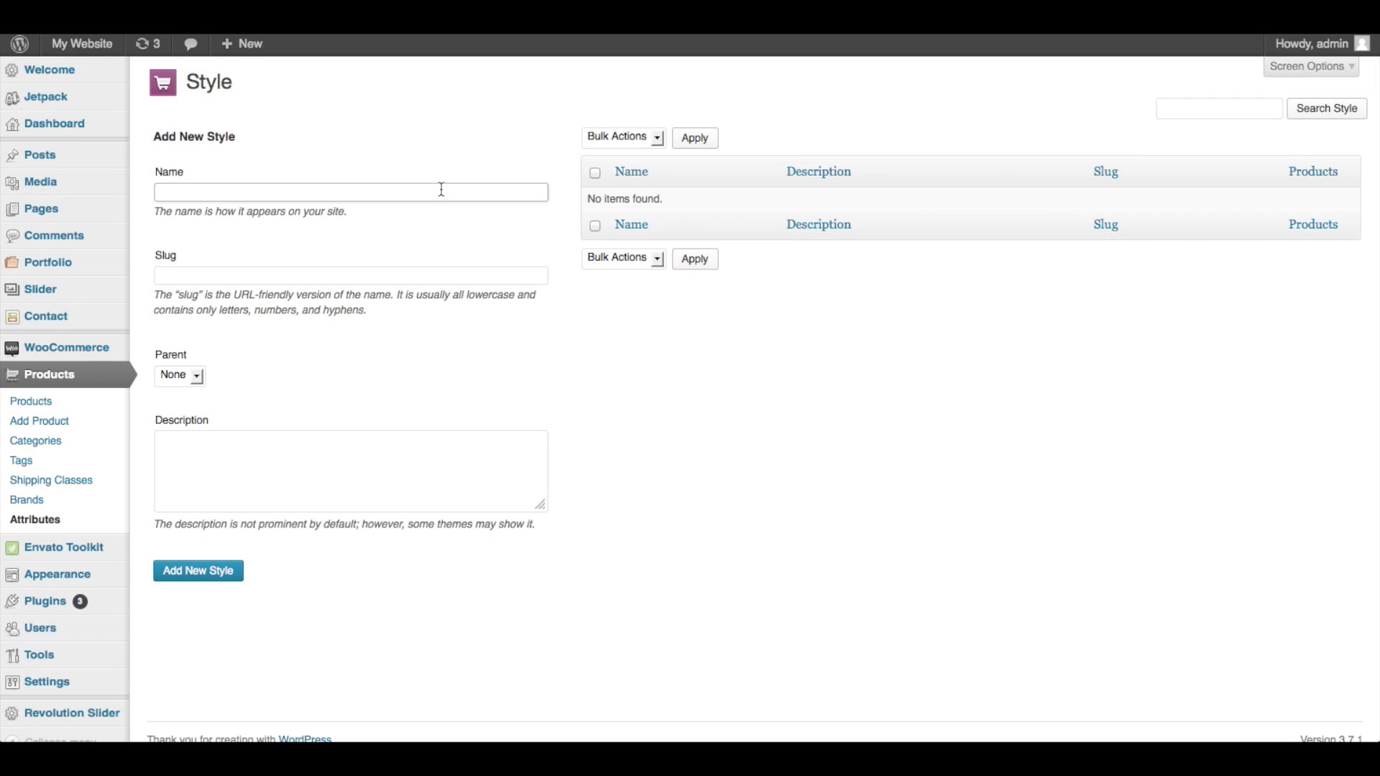
type("Curly")
left_click(424, 279)
type("curly")
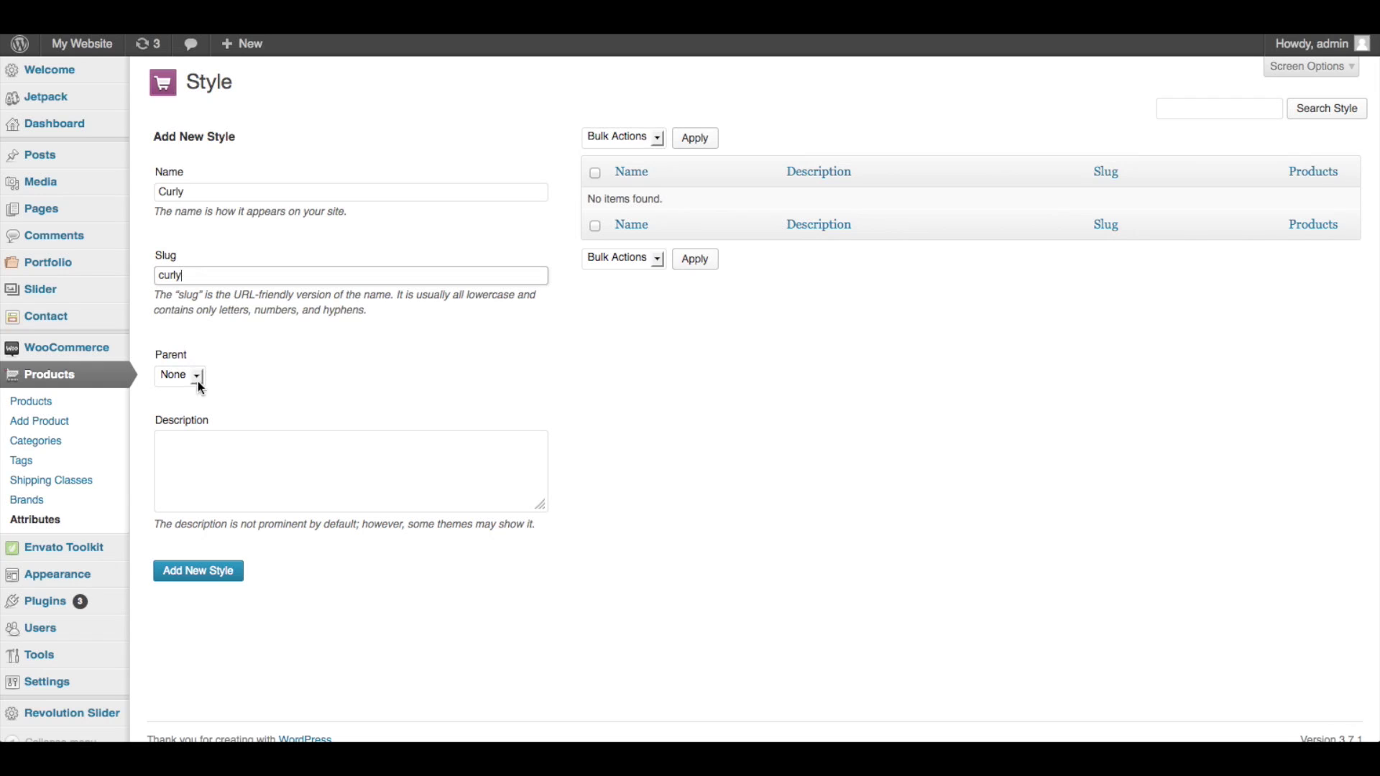
left_click(232, 575)
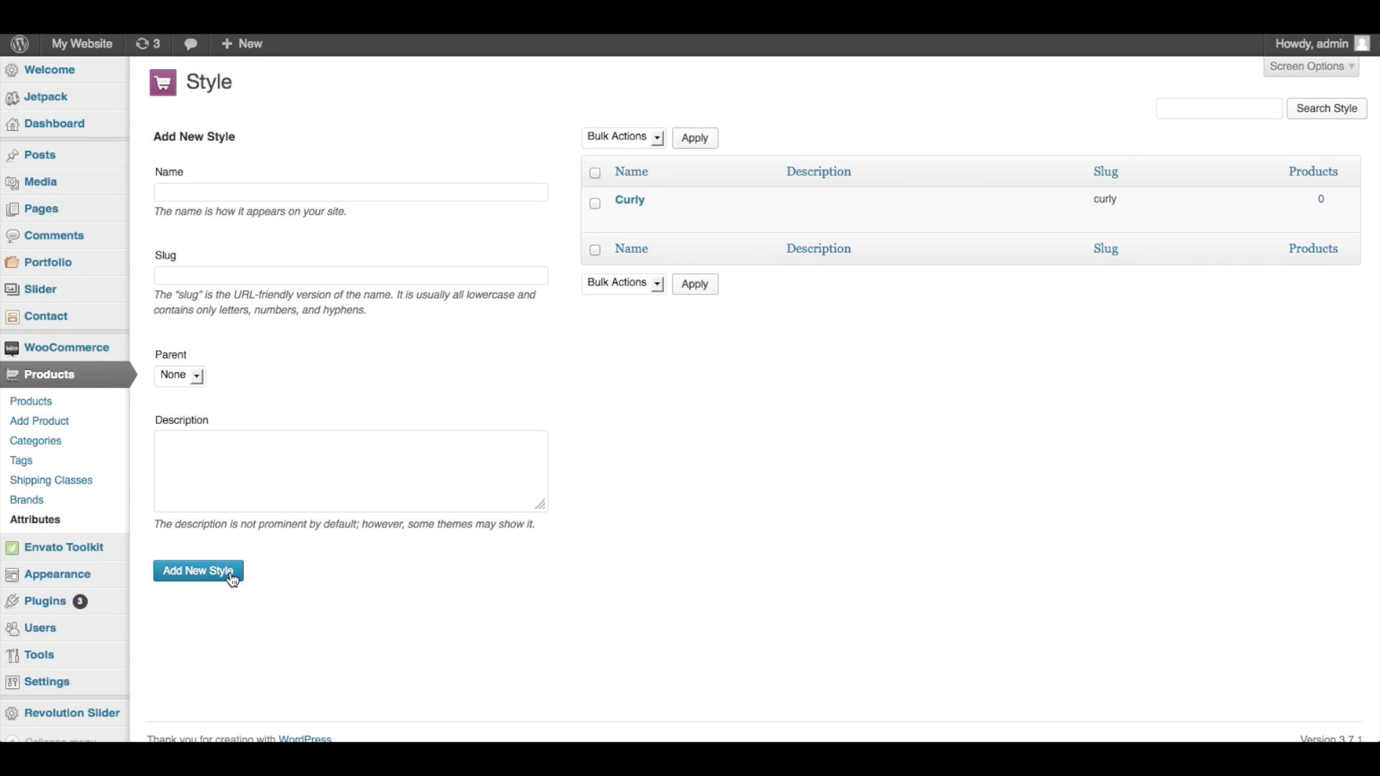
Add the Style term 'Non-Curly' with slug 'non-curly' and return to Attributes
left_click(454, 190)
type("Non-")
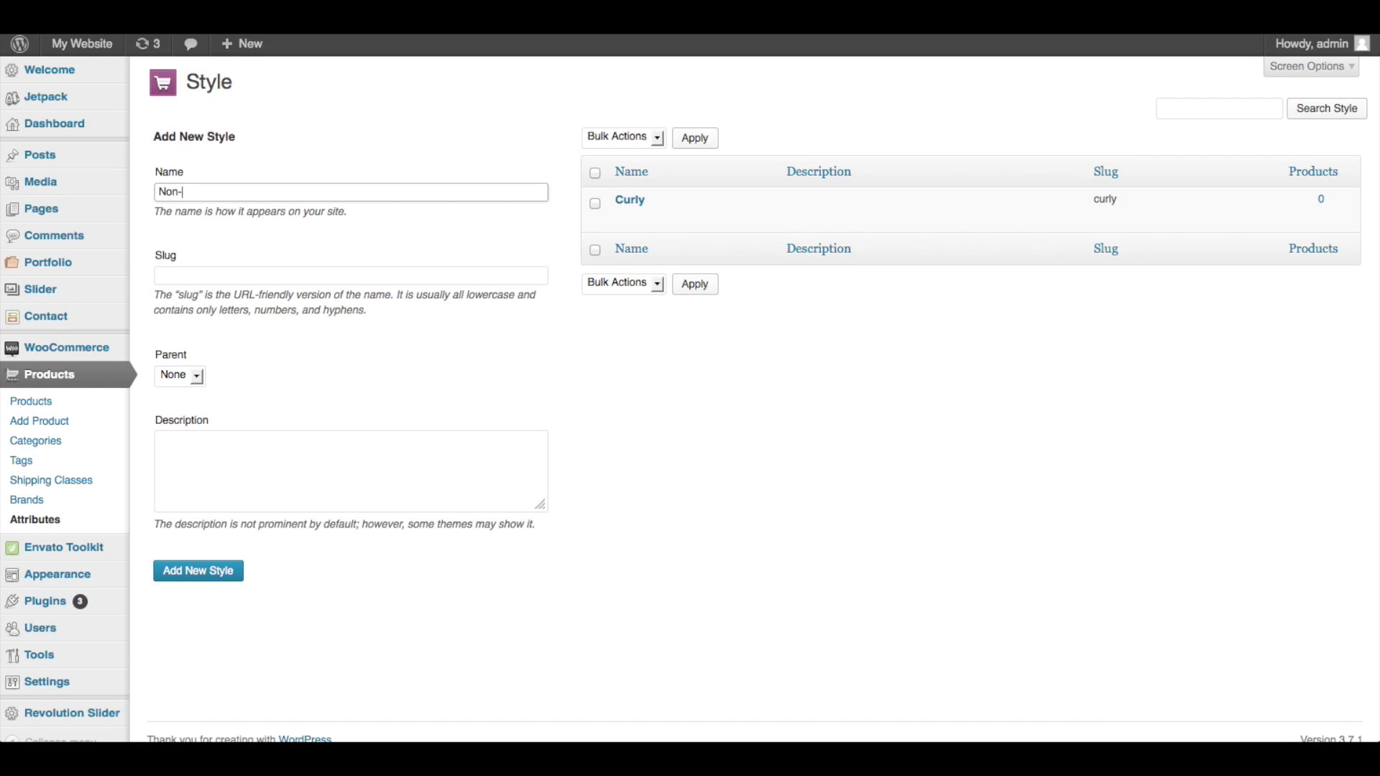
type("Curly")
left_click(426, 275)
type("non-cur")
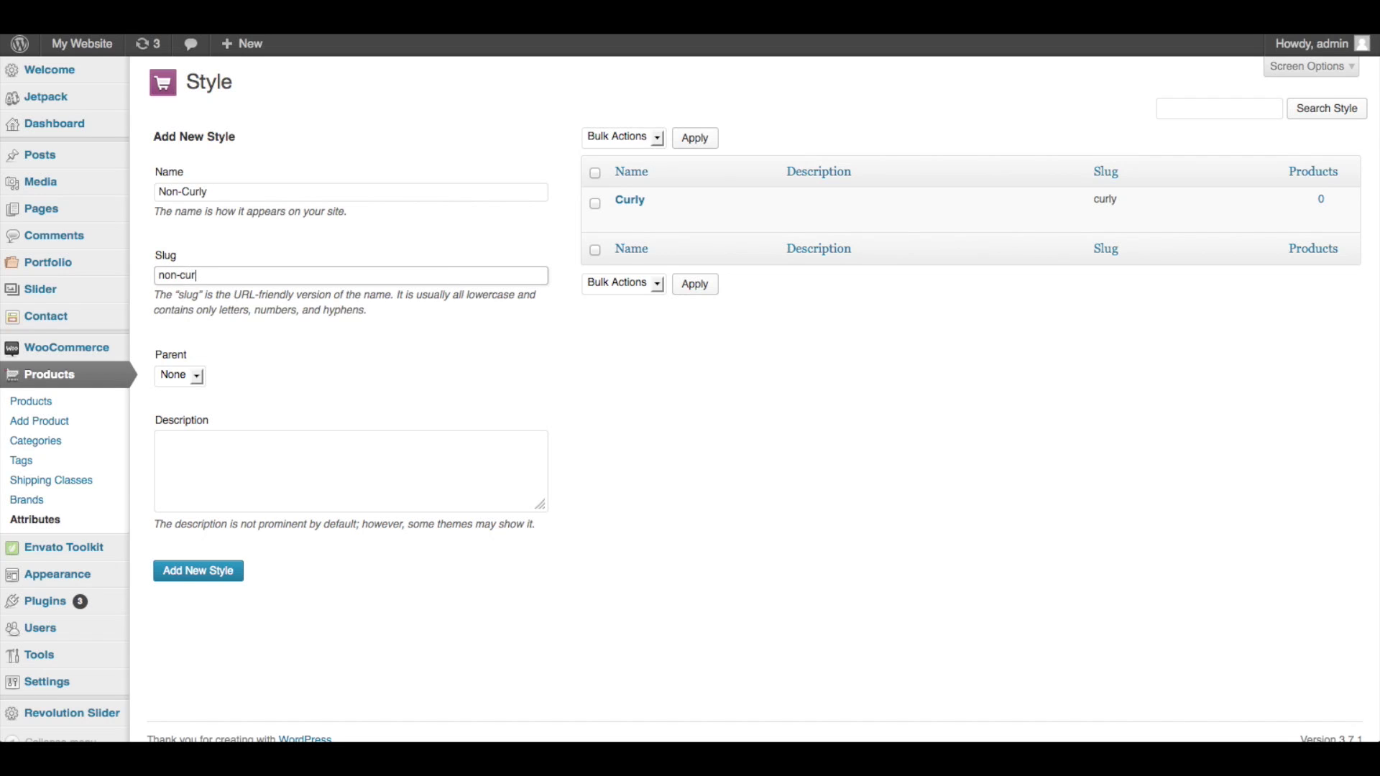
type("ly")
left_click(200, 571)
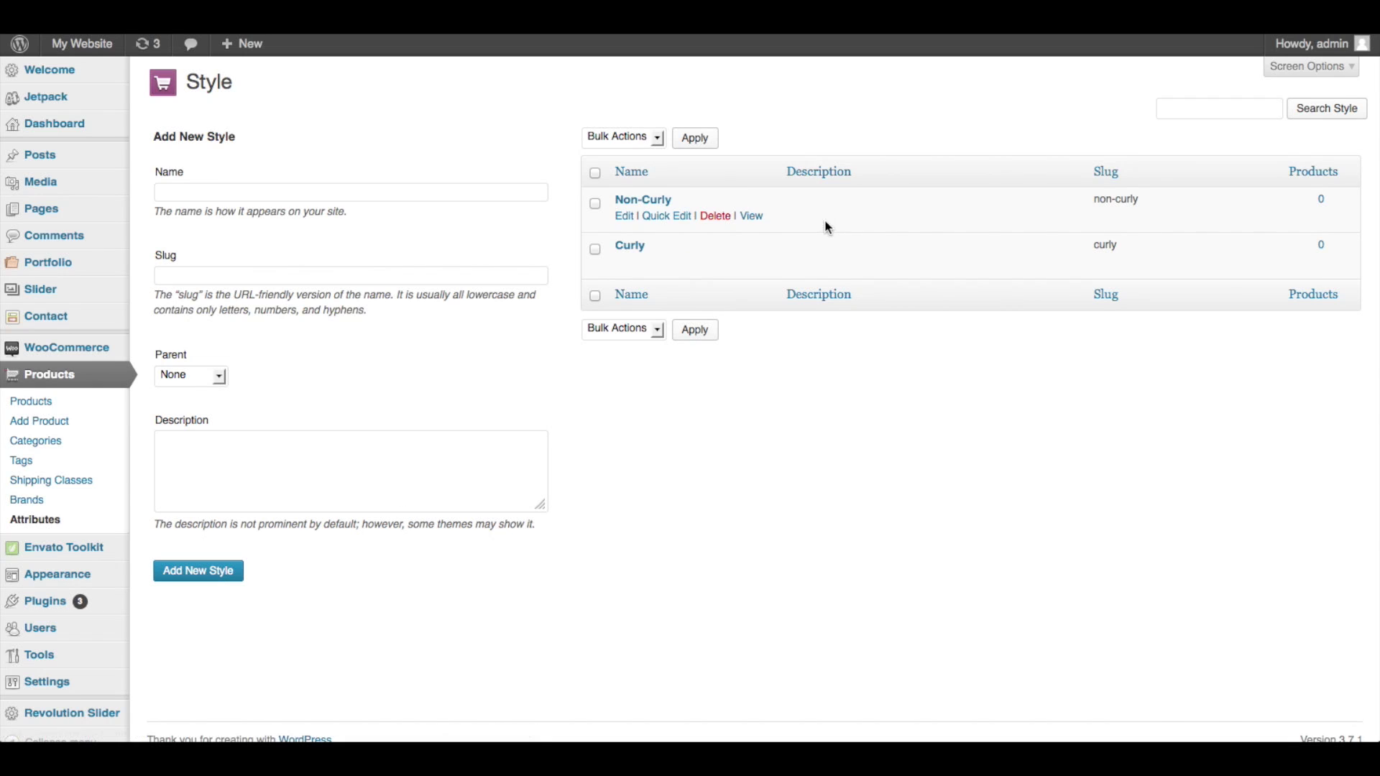
left_click(29, 528)
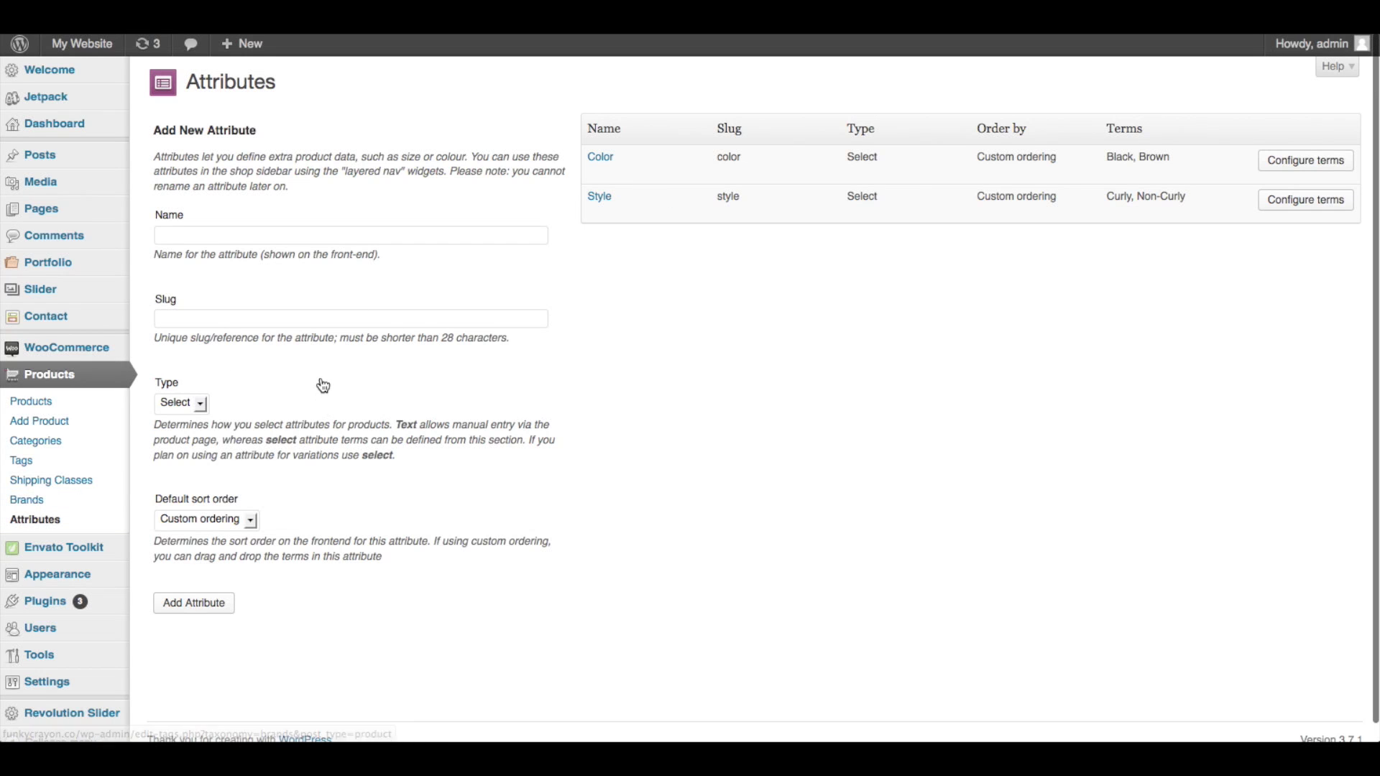